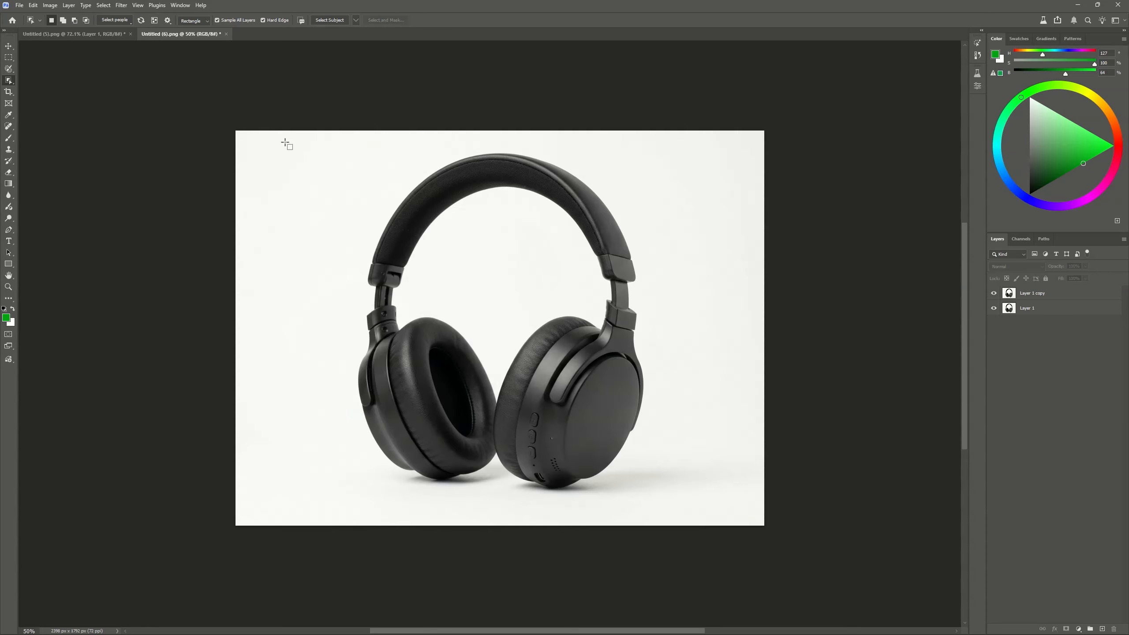
# Select the headphones, mask Layer 1 copy to that selection, and place a white (ffffff) solid color fill beneath it
pyautogui.moveTo(285, 143); pyautogui.dragTo(719, 516)
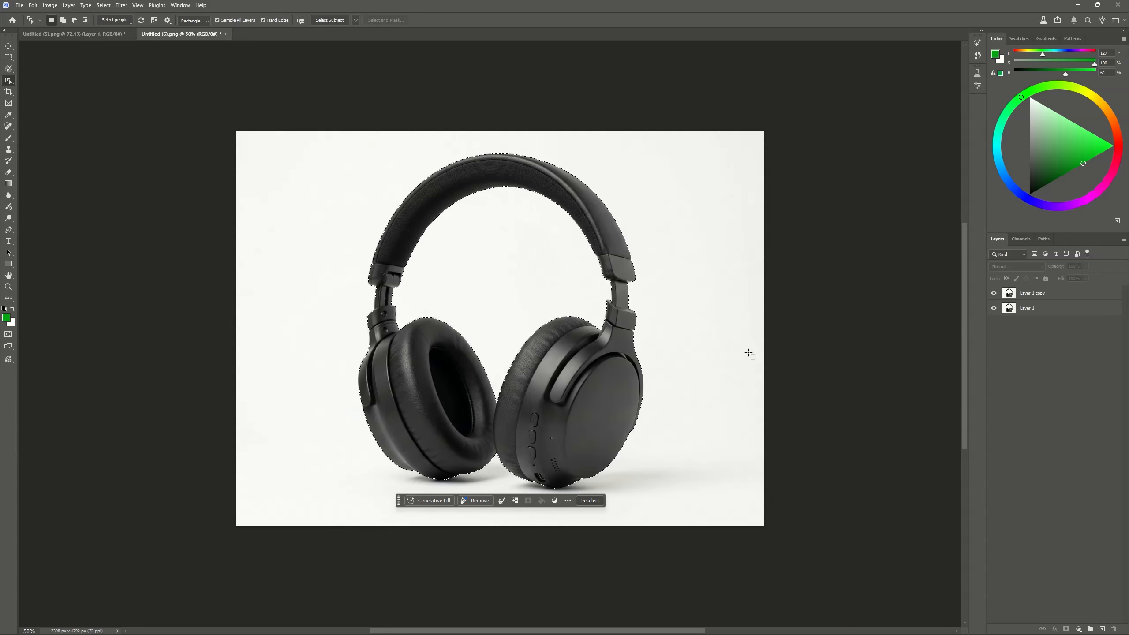
pyautogui.click(1084, 294)
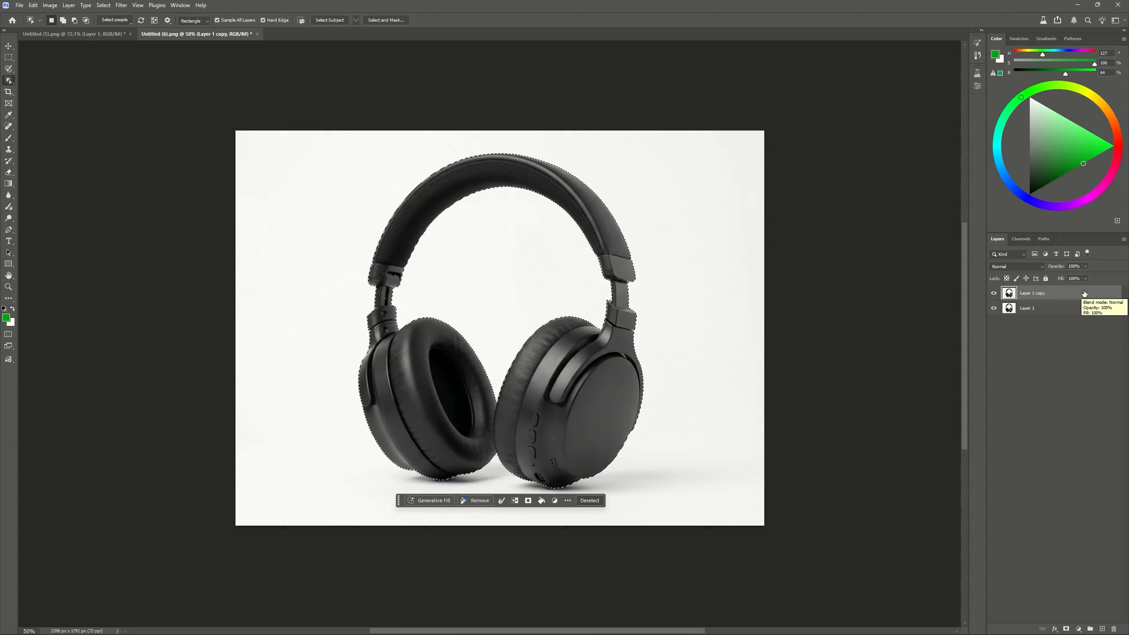
pyautogui.click(1066, 629)
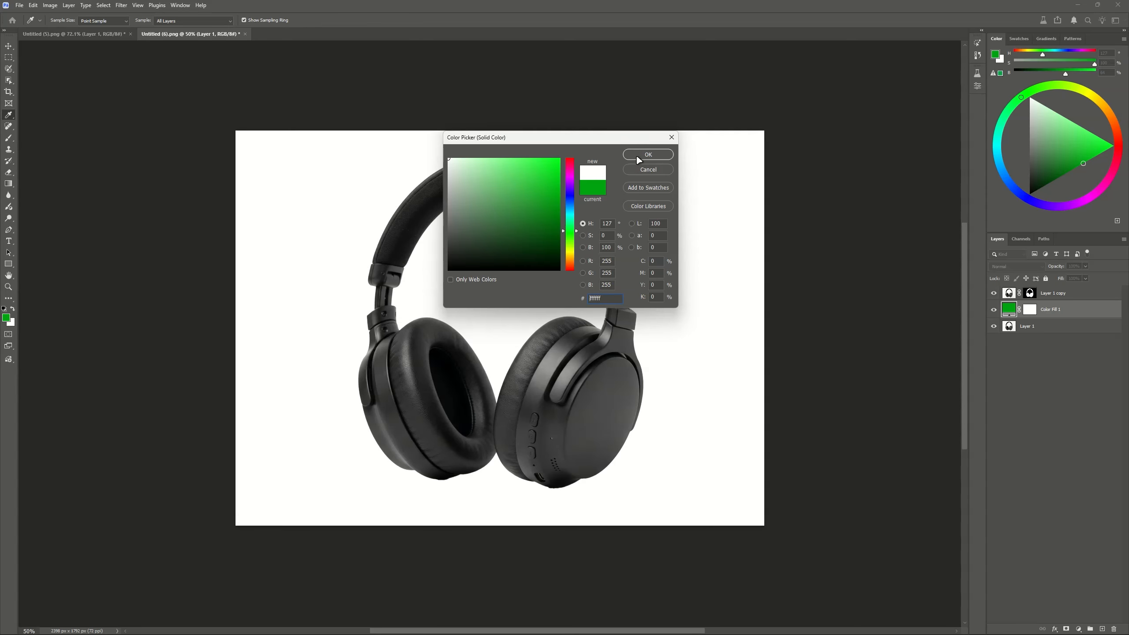
pyautogui.press('Return')
# Move the masked headphones layer slightly up and to the left over the white fill
pyautogui.click(1028, 294)
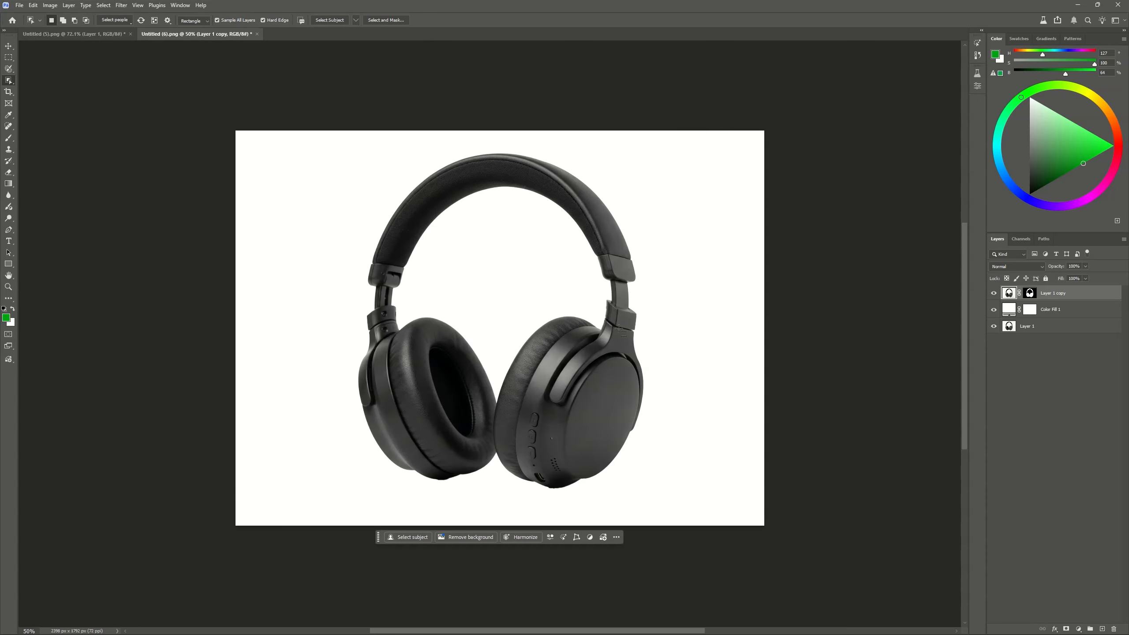
pyautogui.press('v')
pyautogui.moveTo(409, 339)
pyautogui.mouseDown()
pyautogui.moveTo(568, 356)
pyautogui.moveTo(364, 285)
pyautogui.moveTo(407, 336)
pyautogui.mouseUp()
pyautogui.click(577, 537)
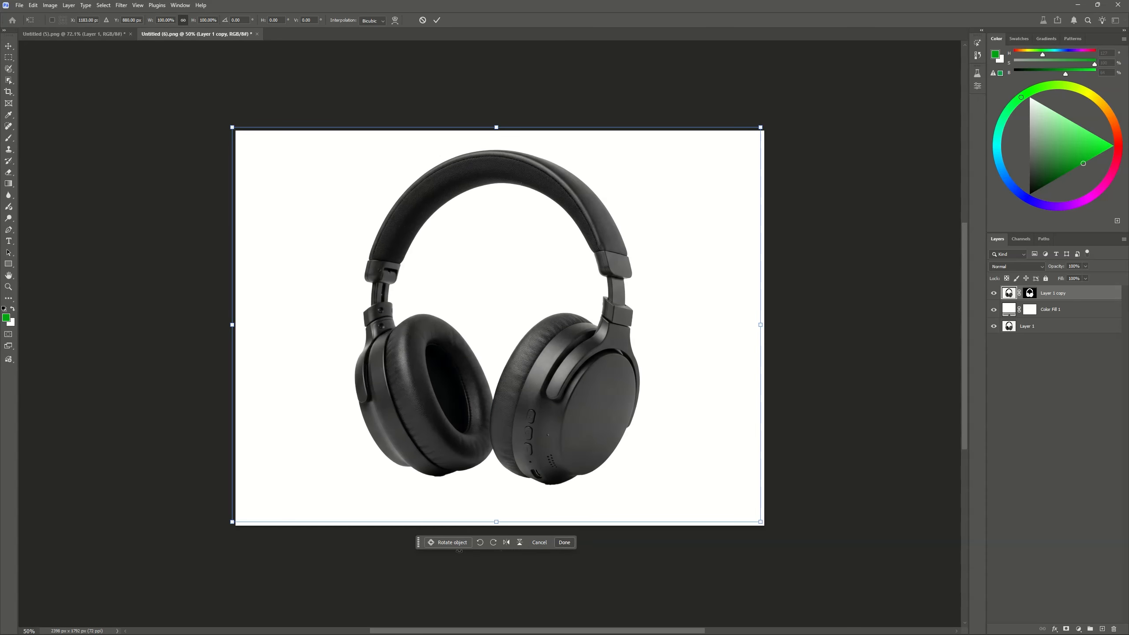
pyautogui.click(539, 541)
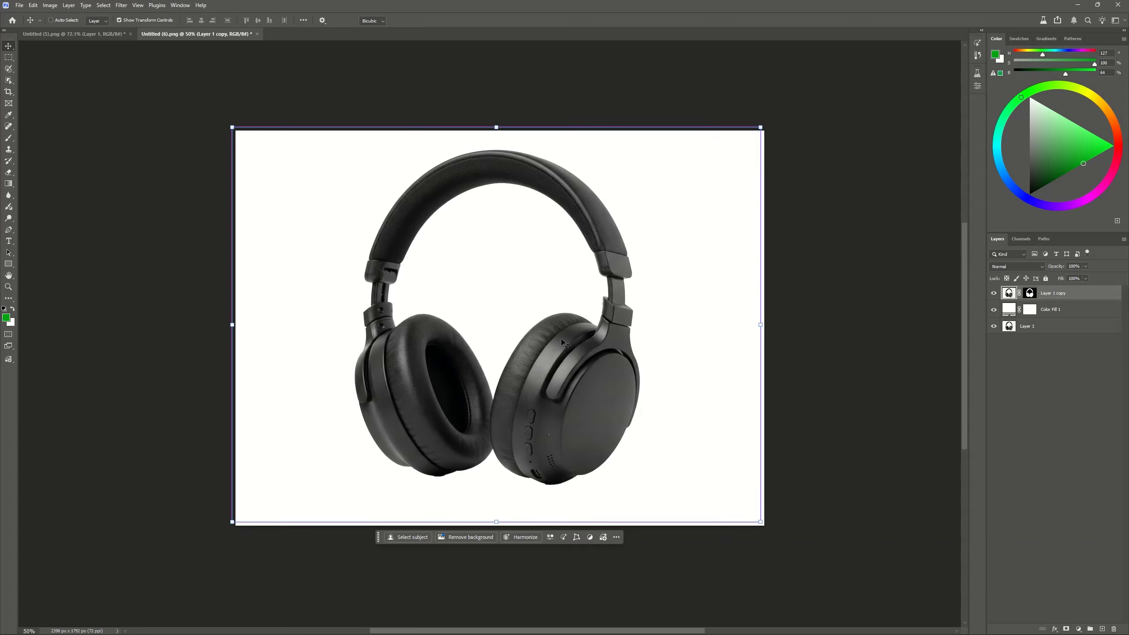
# Transform the headphones layer with Rotate object to turn it into a rotatable 3D object
pyautogui.hotkey('ctrl', 't')
pyautogui.rightClick(555, 327)
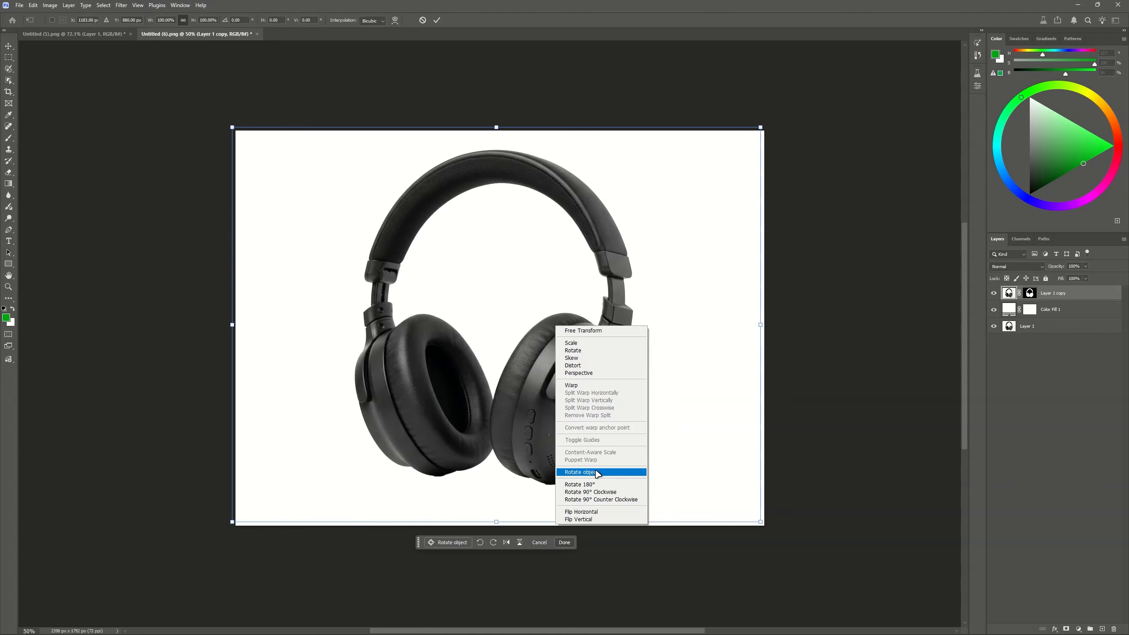
pyautogui.click(500, 472)
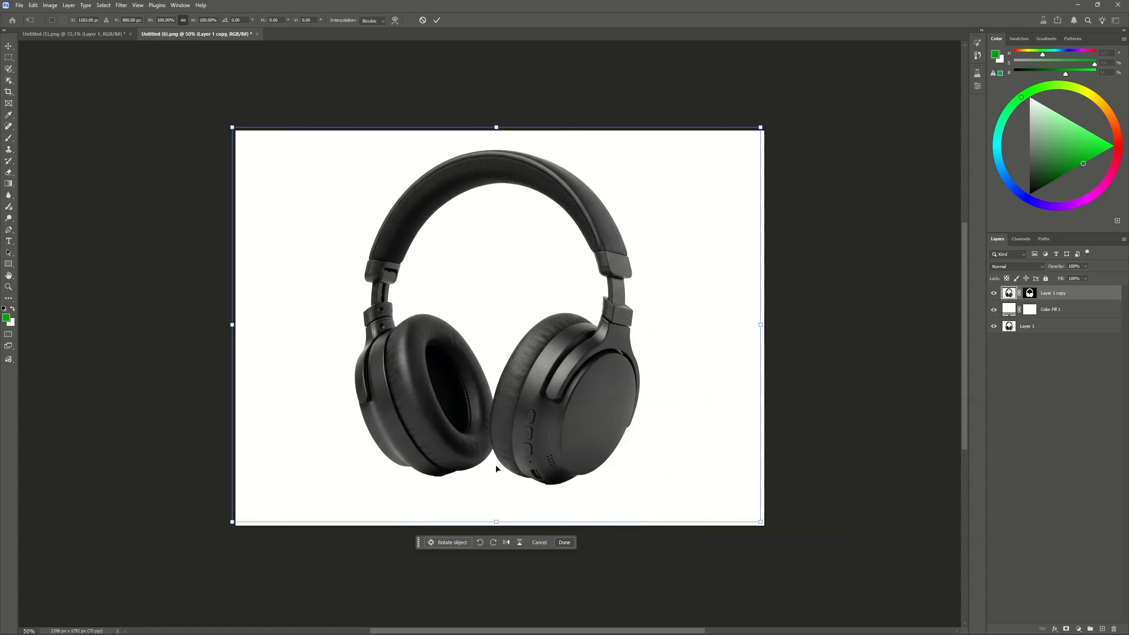
pyautogui.click(446, 542)
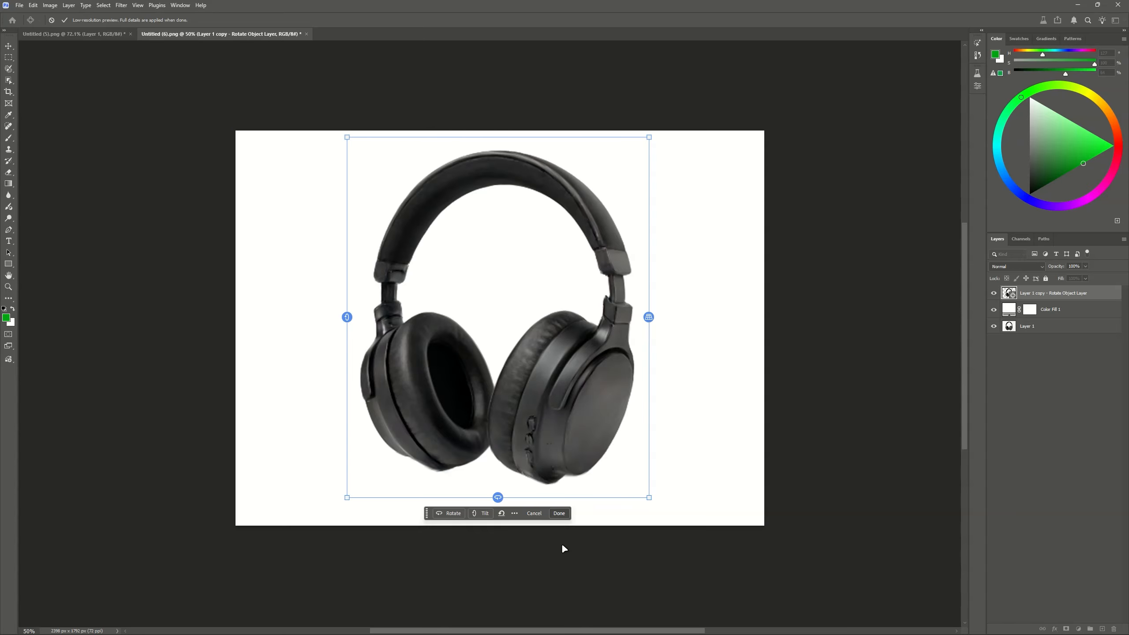
# Try several 3D rotation and tilt angles on the headphones to view them from different sides
pyautogui.moveTo(498, 496); pyautogui.dragTo(766, 469)
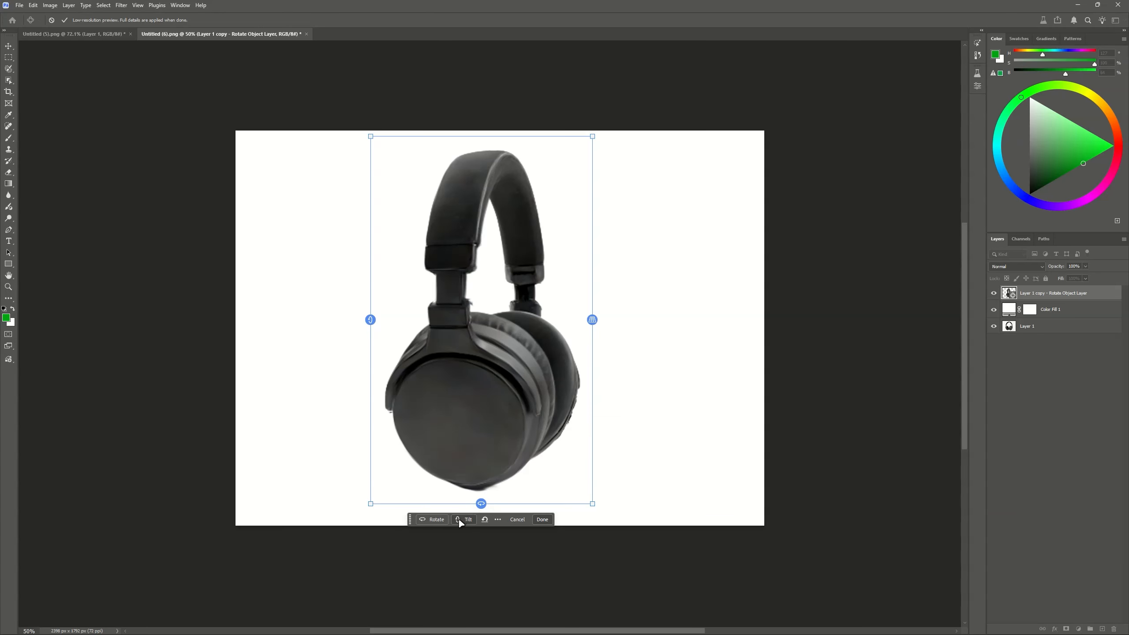
pyautogui.click(460, 523)
pyautogui.moveTo(370, 319); pyautogui.dragTo(383, 290)
pyautogui.click(431, 519)
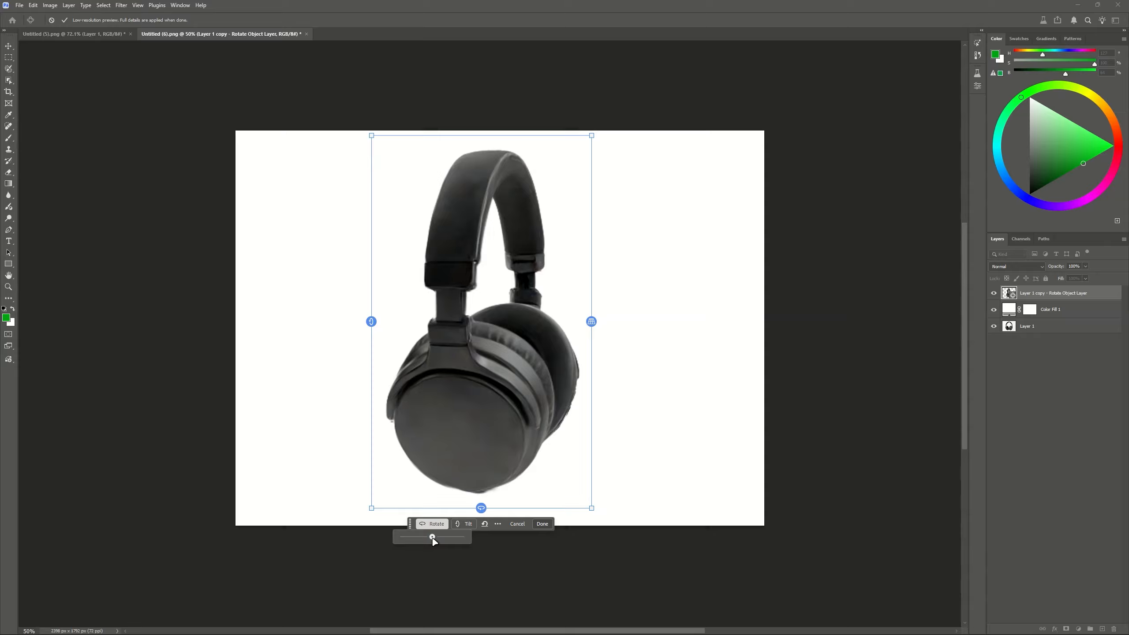
pyautogui.moveTo(432, 537)
pyautogui.mouseDown()
pyautogui.moveTo(446, 536)
pyautogui.moveTo(416, 537)
pyautogui.mouseUp()
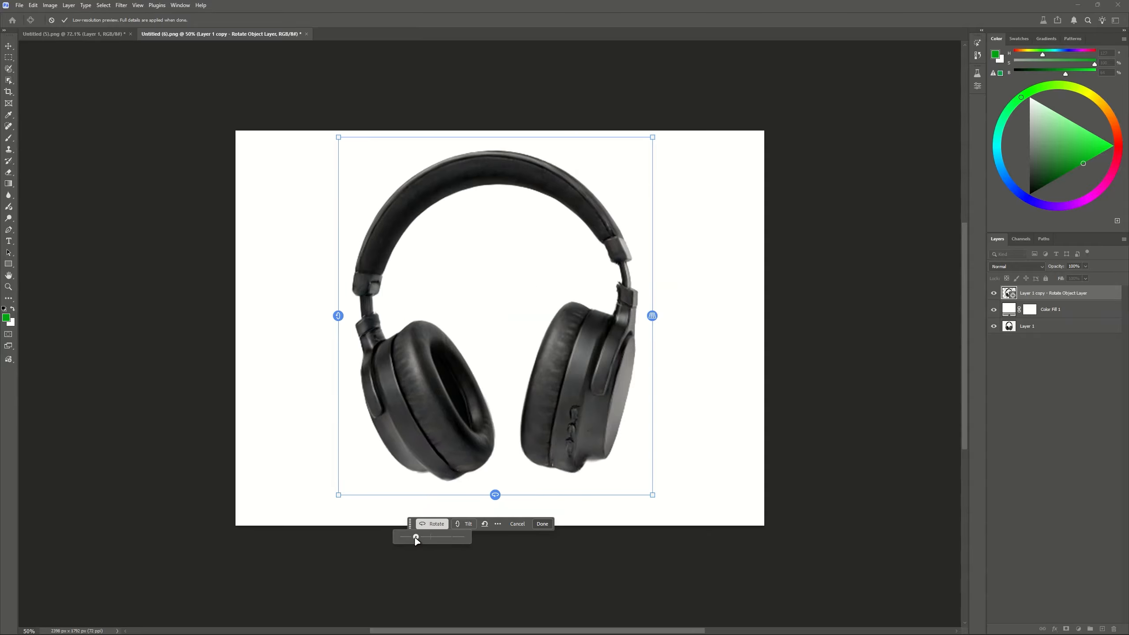
pyautogui.moveTo(479, 524); pyautogui.dragTo(471, 525)
pyautogui.moveTo(843, 109); pyautogui.dragTo(968, 112)
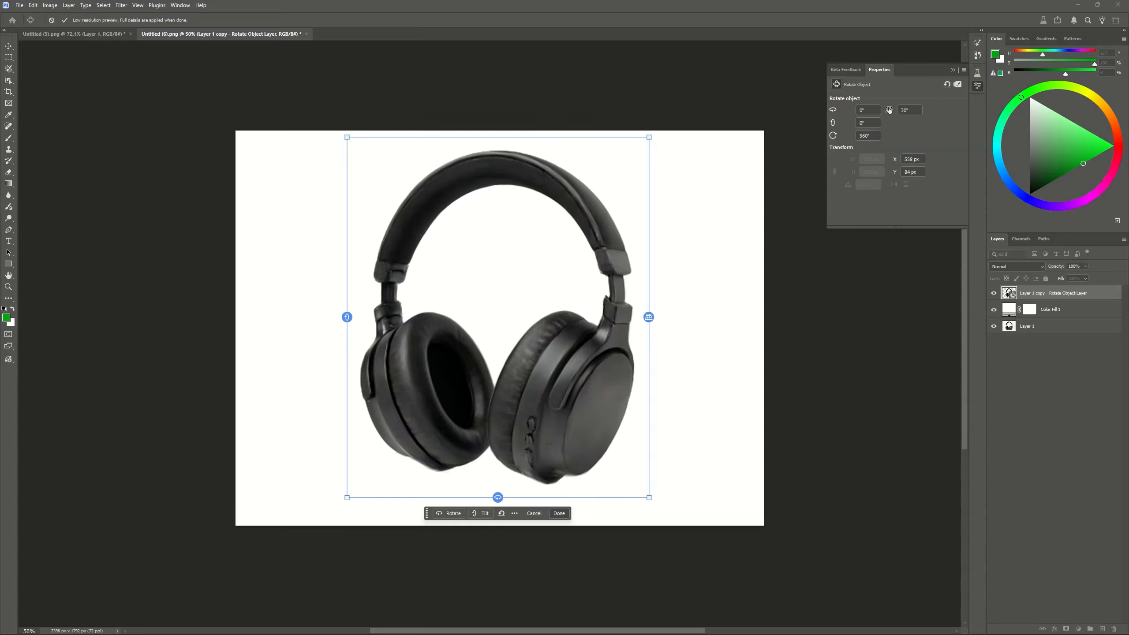
# Set the headphones' Rotate Object perspective to 49° with zero rotation and tilt, and apply the result
pyautogui.moveTo(888, 110)
pyautogui.mouseDown()
pyautogui.moveTo(930, 109)
pyautogui.moveTo(886, 111)
pyautogui.mouseUp()
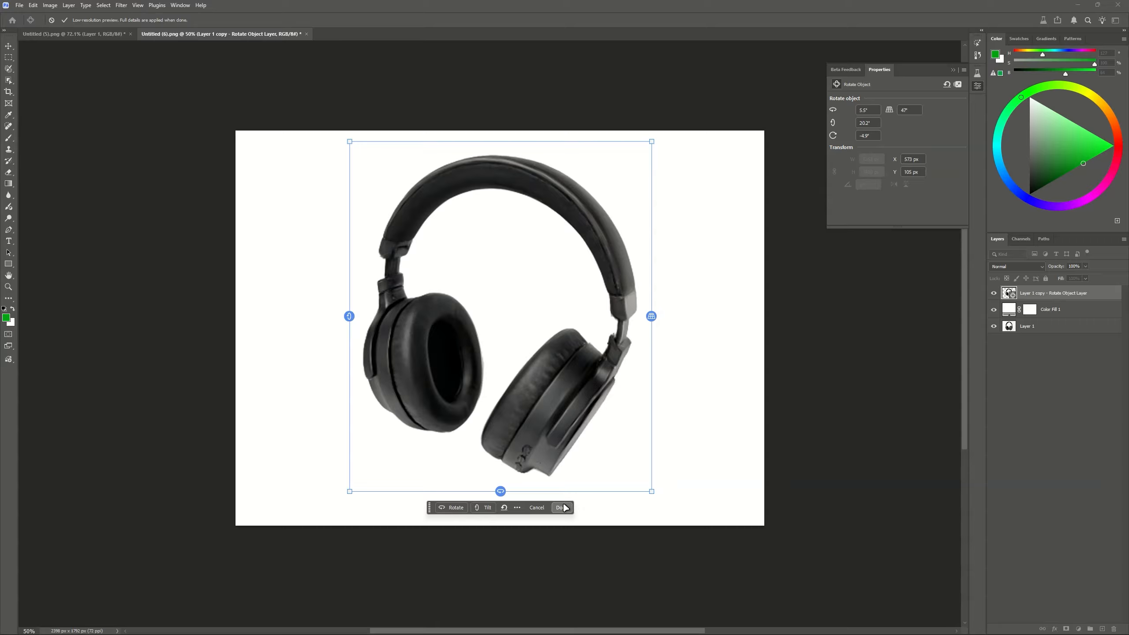
pyautogui.click(561, 507)
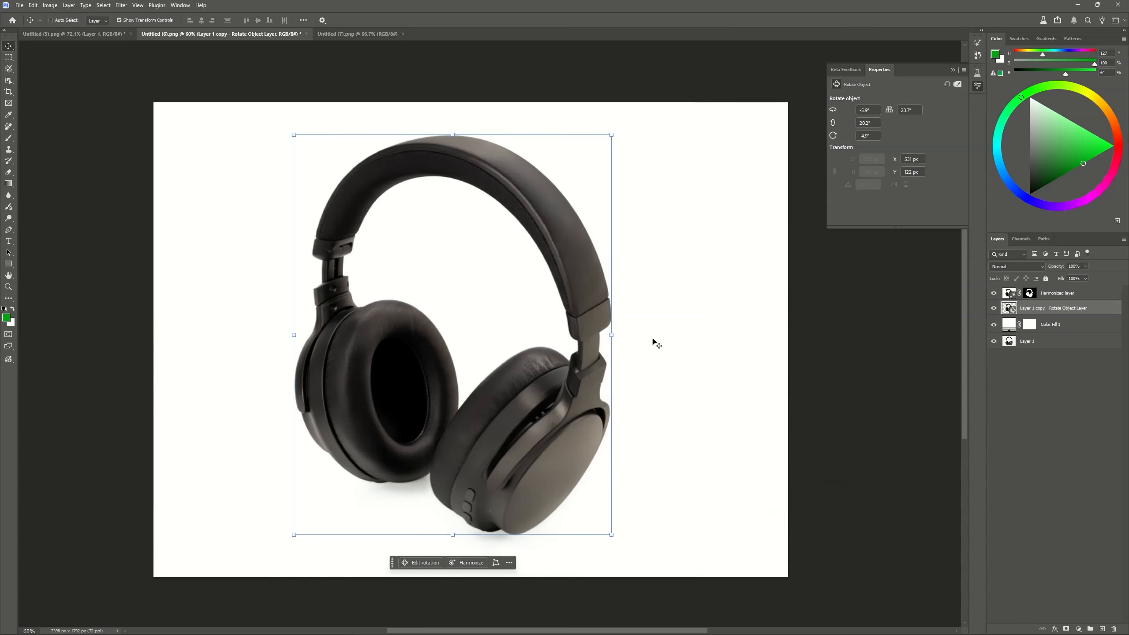
# Paste the rotatable headphones layer into the blue headphone stand image, Untitled (7).png, over the stand
pyautogui.click(373, 34)
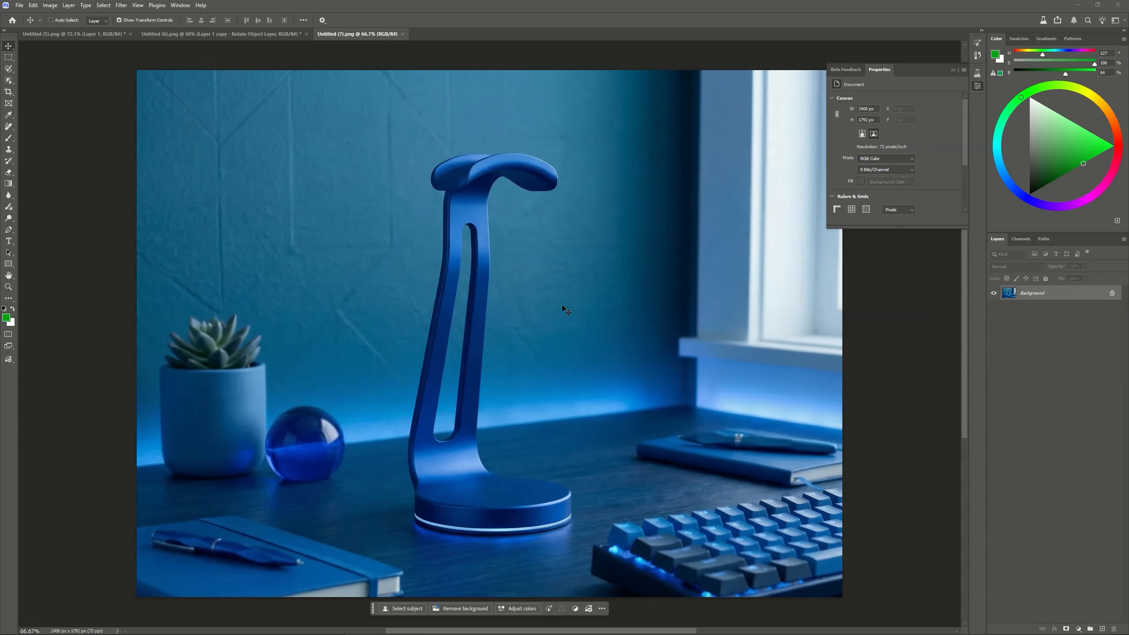
pyautogui.hotkey('ctrl', 'v')
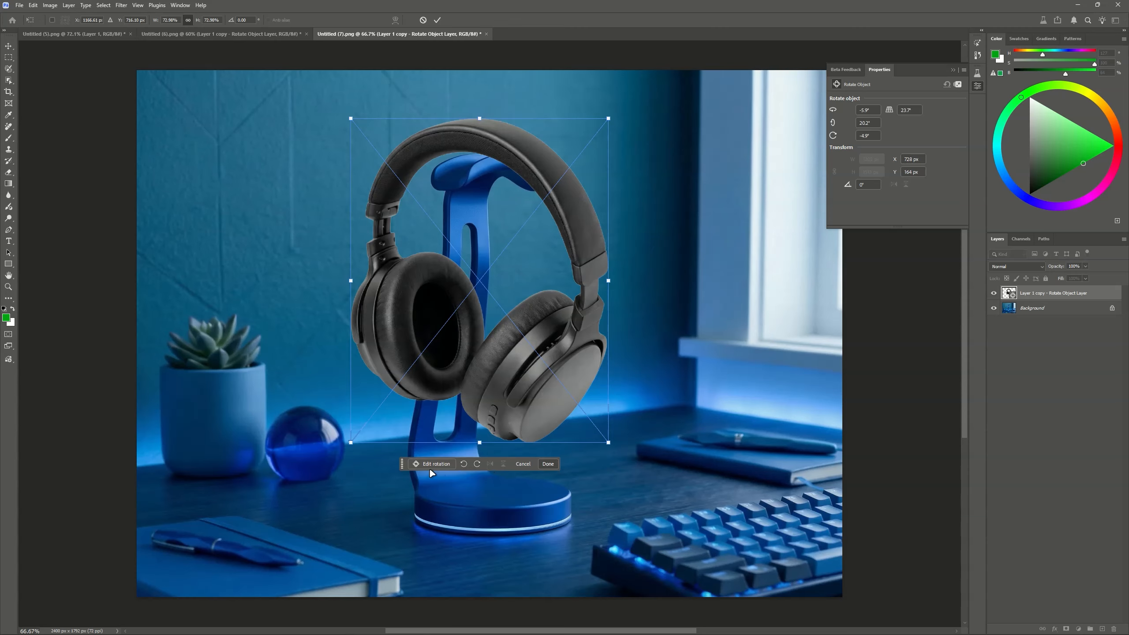
# Edit the pasted headphones' 3D rotation and tilt, and fit their size and position so the headband rests over the stand
pyautogui.click(426, 464)
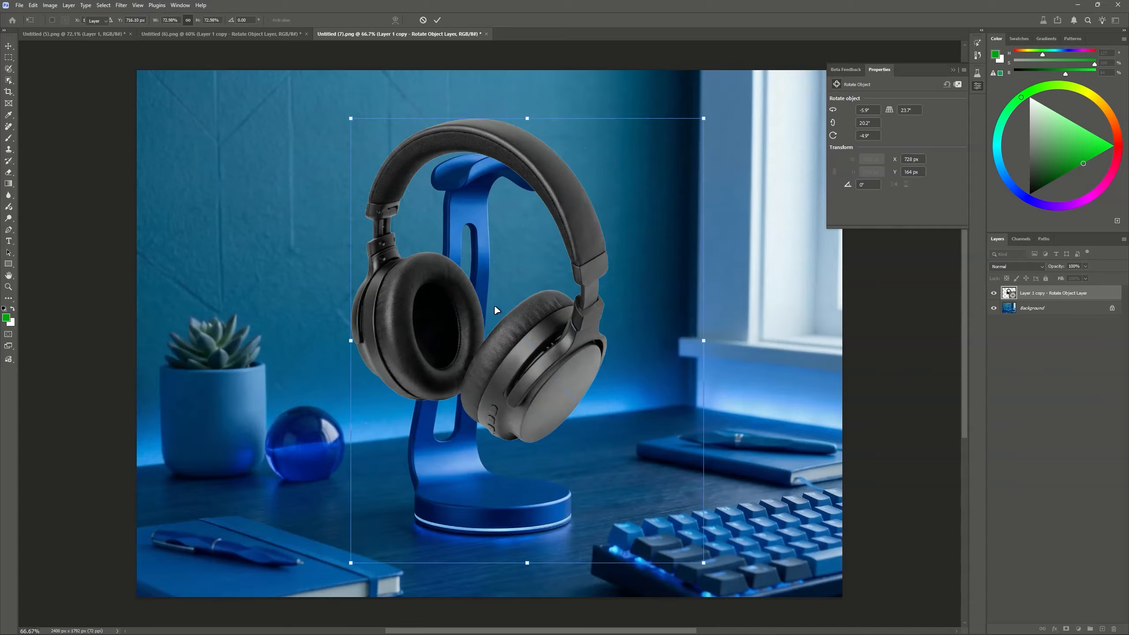
pyautogui.moveTo(476, 456); pyautogui.dragTo(630, 412)
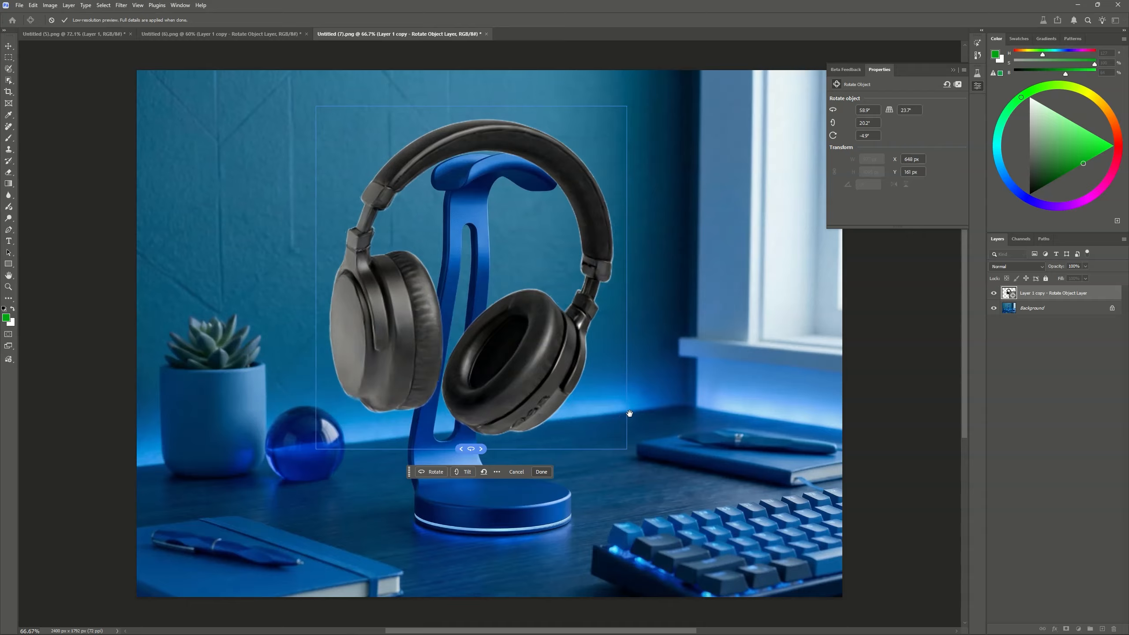
pyautogui.moveTo(489, 298)
pyautogui.mouseDown()
pyautogui.moveTo(518, 300)
pyautogui.moveTo(506, 306)
pyautogui.mouseUp()
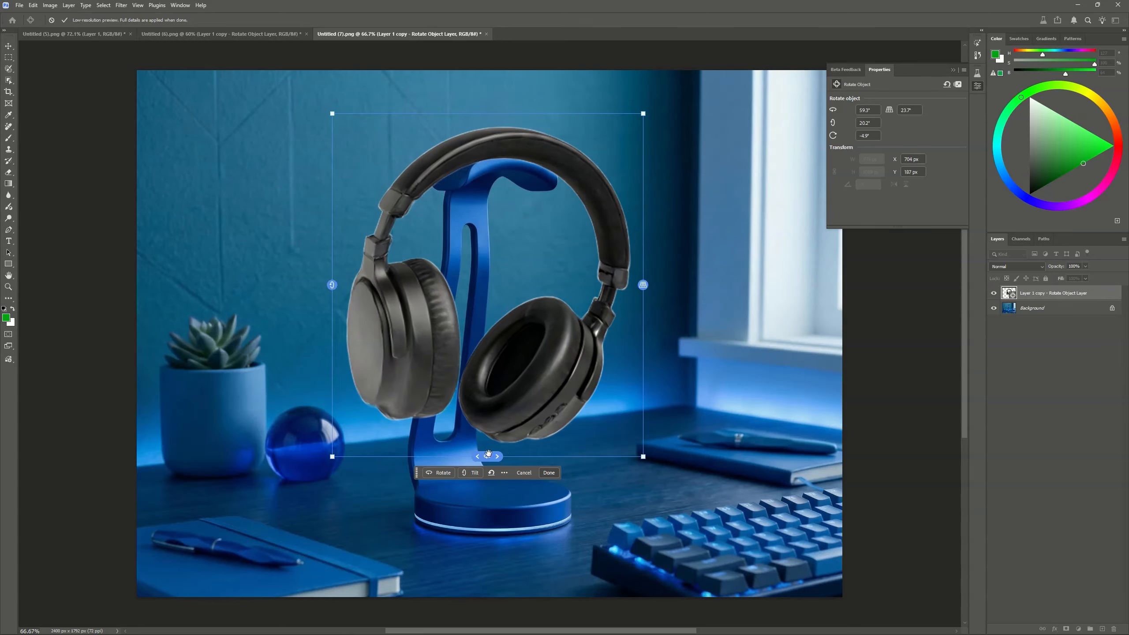
pyautogui.moveTo(488, 455); pyautogui.dragTo(522, 454)
pyautogui.moveTo(329, 285); pyautogui.dragTo(329, 387)
pyautogui.moveTo(634, 471); pyautogui.dragTo(693, 383)
pyautogui.moveTo(524, 334); pyautogui.dragTo(533, 304)
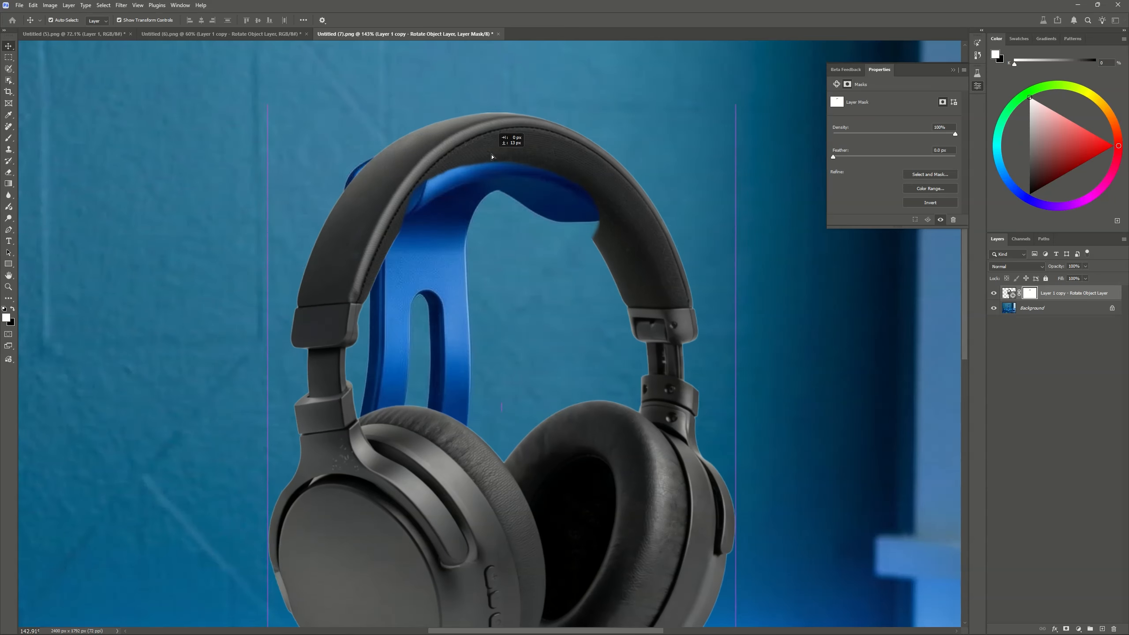
# Nudge the headphones into place and brush their layer mask to hide the headband where it covers the stand's cradle
pyautogui.moveTo(491, 157); pyautogui.dragTo(490, 152)
pyautogui.press('b')
pyautogui.scroll(5, 492, 146)
pyautogui.press('x')
pyautogui.moveTo(411, 167)
pyautogui.mouseDown()
pyautogui.moveTo(357, 227)
pyautogui.moveTo(400, 198)
pyautogui.moveTo(668, 209)
pyautogui.mouseUp()
pyautogui.press('x')
# Mask out the remaining headband along the lower edge of the cradle's far end
pyautogui.press('x')
pyautogui.scroll(6, 686, 168)
pyautogui.press('x')
pyautogui.moveTo(666, 351); pyautogui.dragTo(605, 361)
pyautogui.press('x')
pyautogui.press('x')
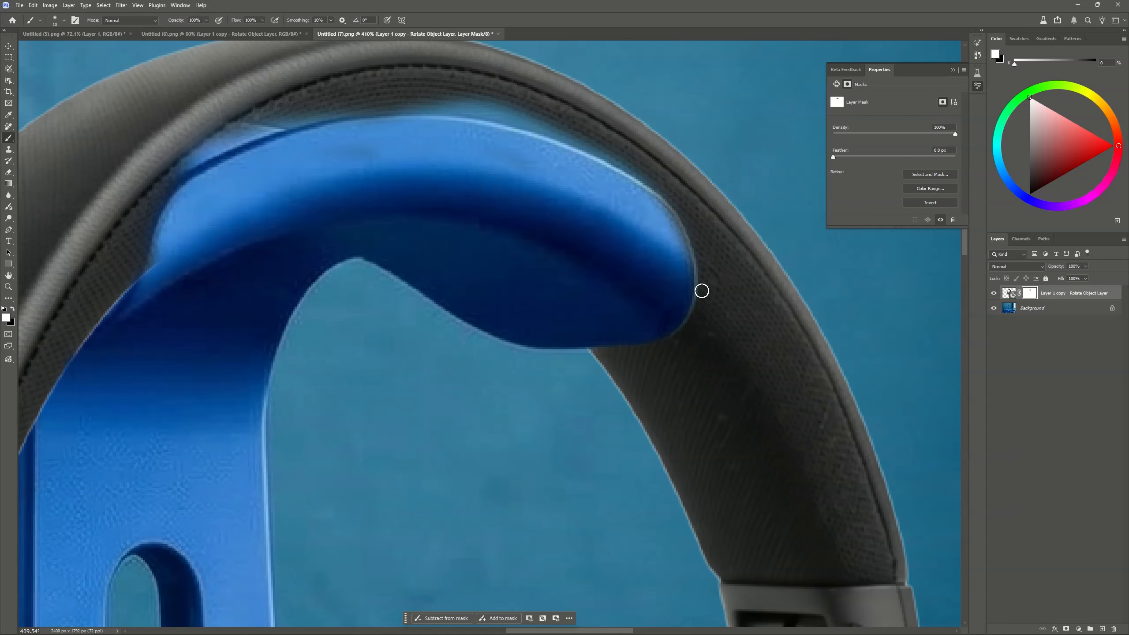
# Paint white on the layer mask to restore the headband right up to the cradle's upper and outer edges
pyautogui.moveTo(466, 99)
pyautogui.mouseDown()
pyautogui.moveTo(478, 226)
pyautogui.moveTo(657, 307)
pyautogui.mouseUp()
pyautogui.moveTo(524, 239); pyautogui.dragTo(368, 222)
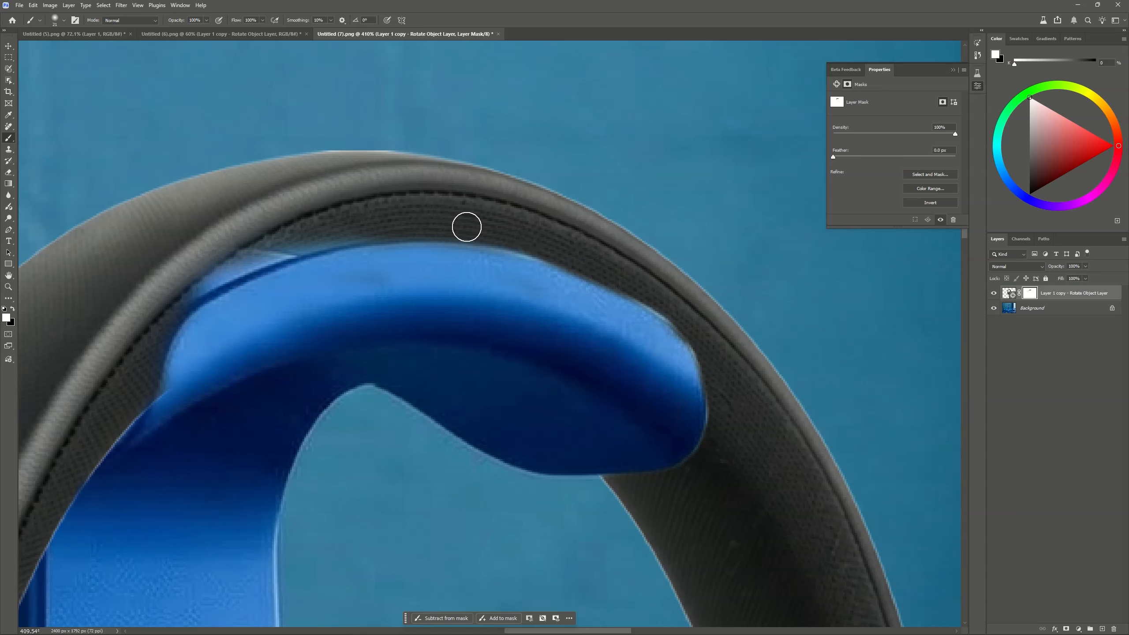
pyautogui.moveTo(690, 340); pyautogui.dragTo(655, 395)
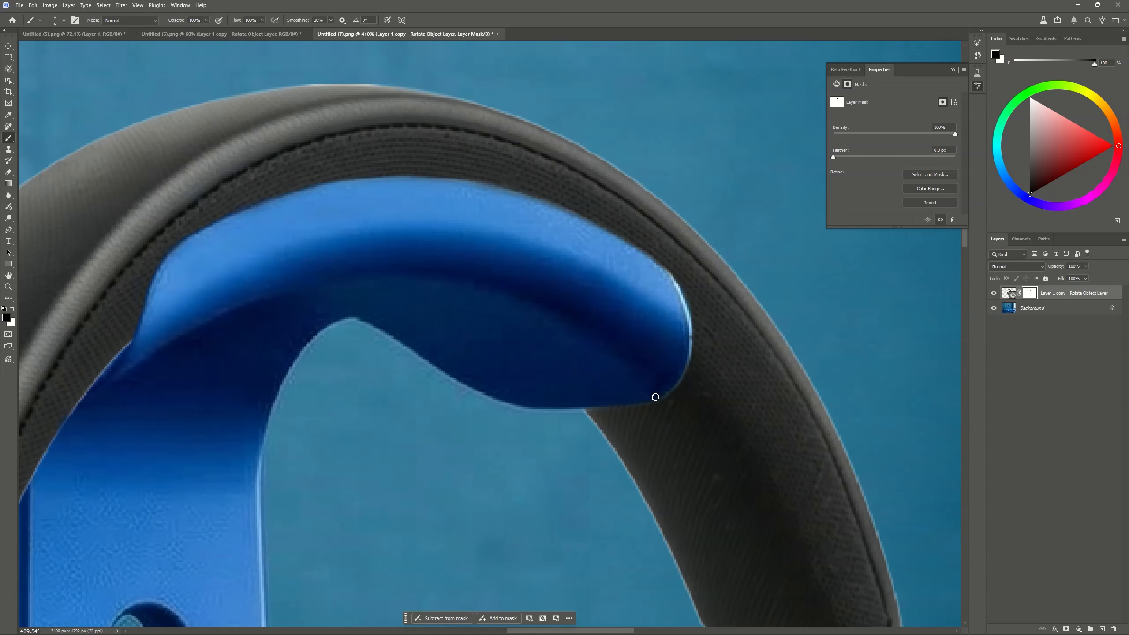
# Harmonize the headphones with the blue desk scene and compare the generated variations, switching to the second one
pyautogui.scroll(-18, 539, 312)
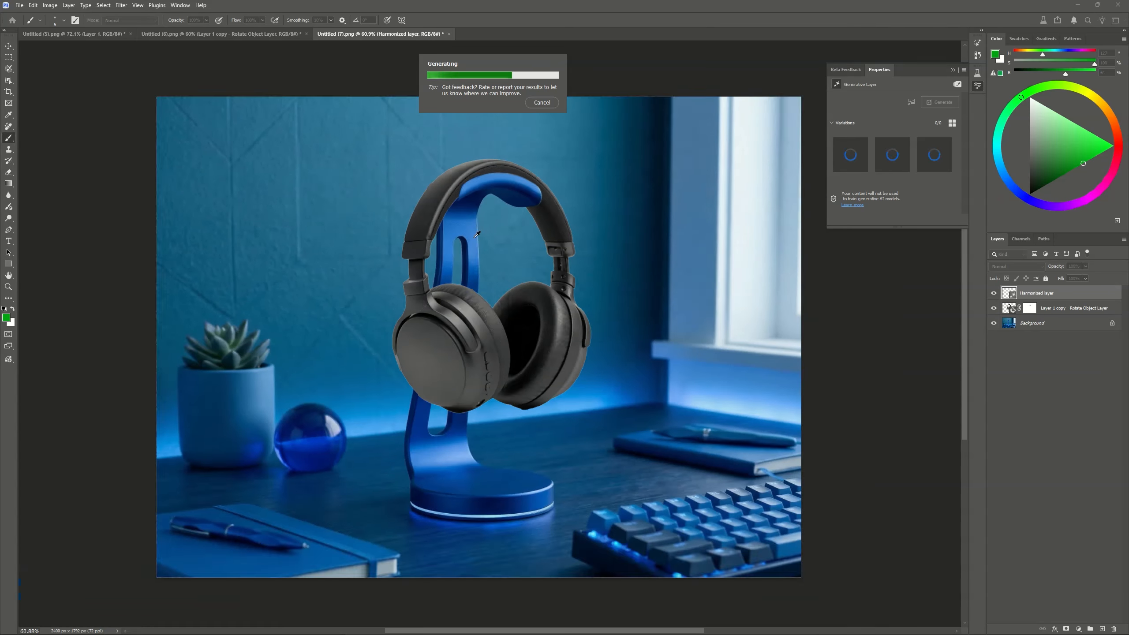
pyautogui.scroll(2, 482, 198)
pyautogui.scroll(-4, 511, 331)
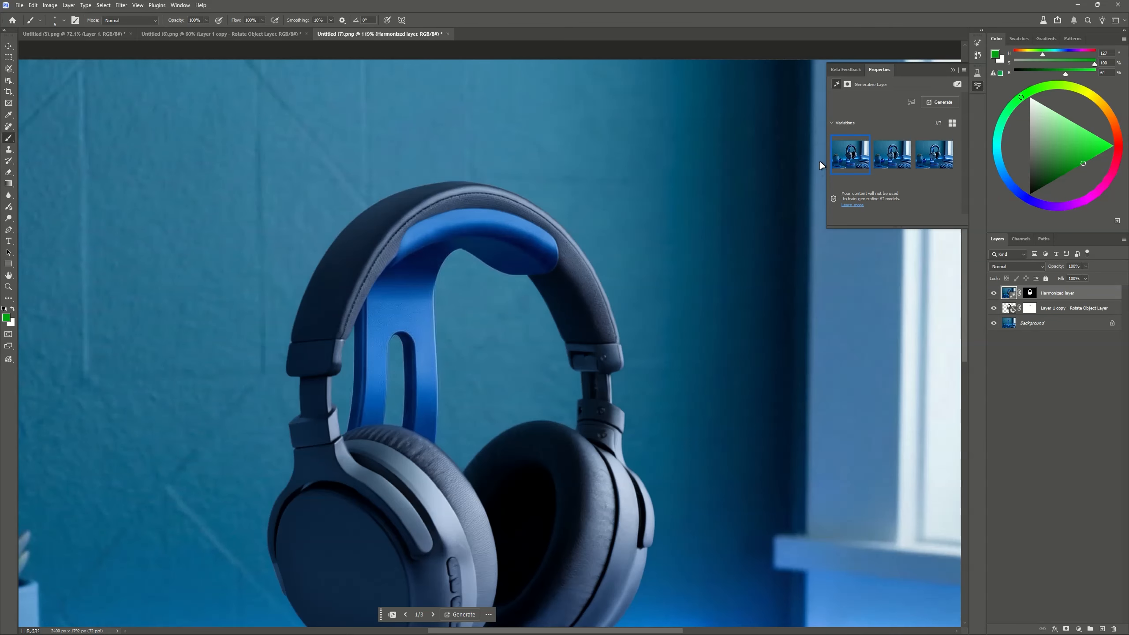
pyautogui.click(894, 154)
pyautogui.click(919, 165)
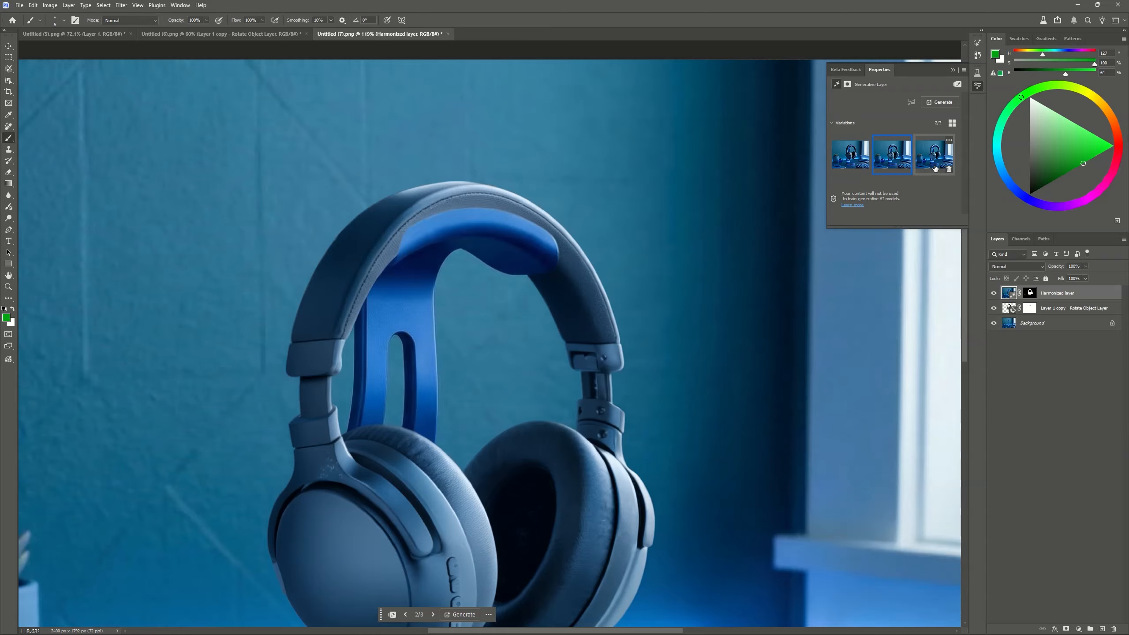
pyautogui.hotkey('ctrl', '0')
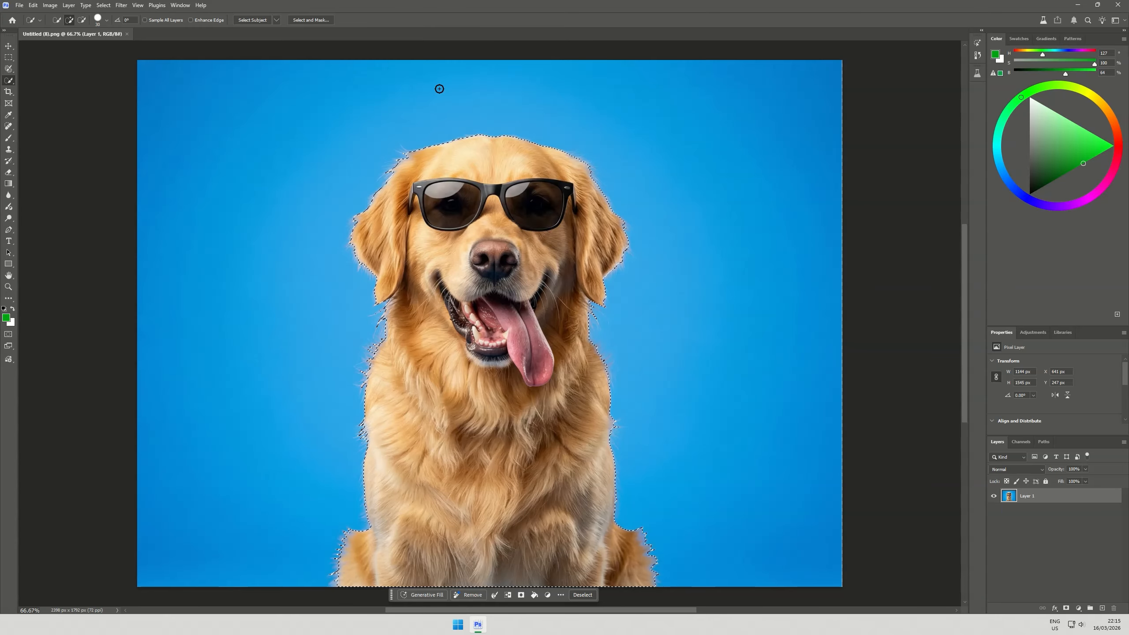
# Refine the dog's selection in Select and Mask with transparency 100%, Smooth 4, Contrast 0% and Shift Edge -85%
pyautogui.click(319, 20)
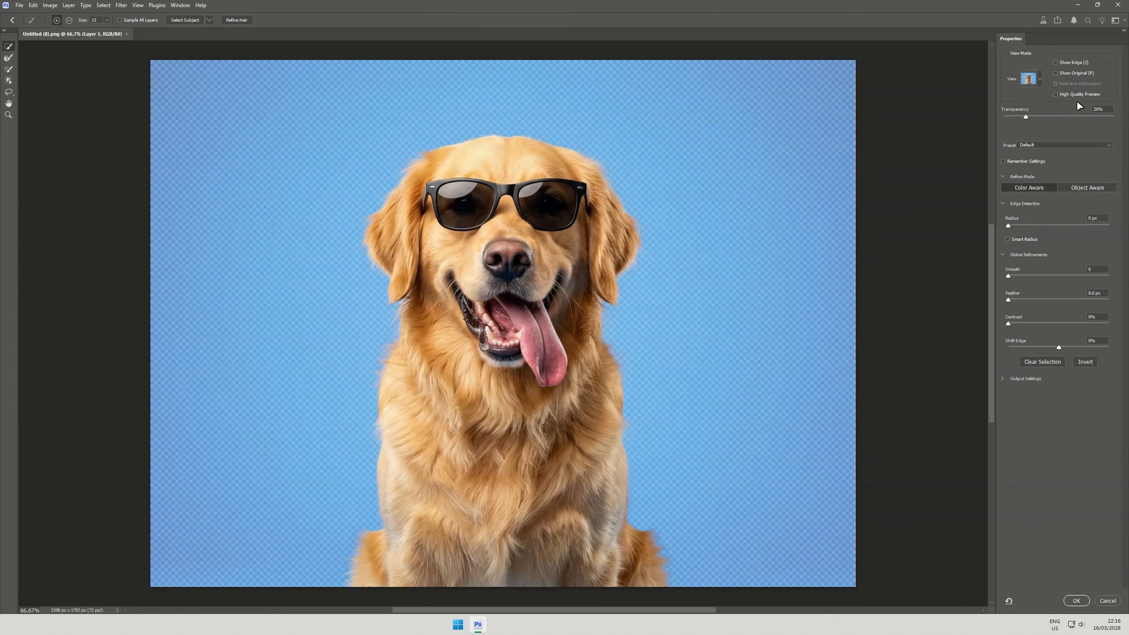
pyautogui.moveTo(1070, 117); pyautogui.dragTo(1106, 116)
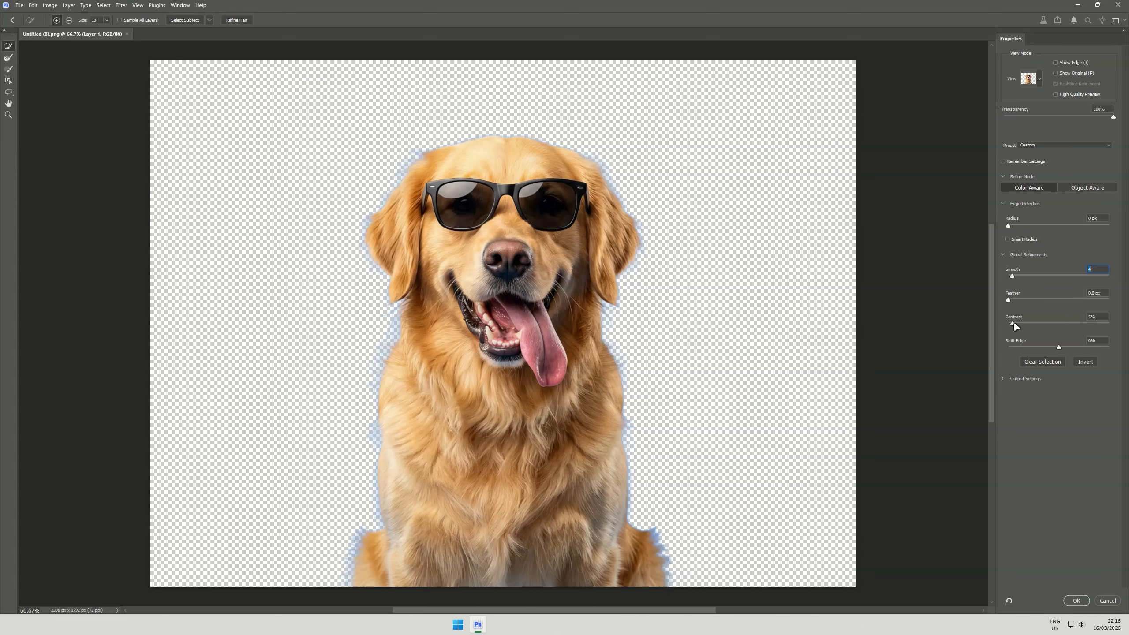
pyautogui.moveTo(1014, 322); pyautogui.dragTo(1008, 324)
pyautogui.moveTo(1059, 347); pyautogui.dragTo(1023, 347)
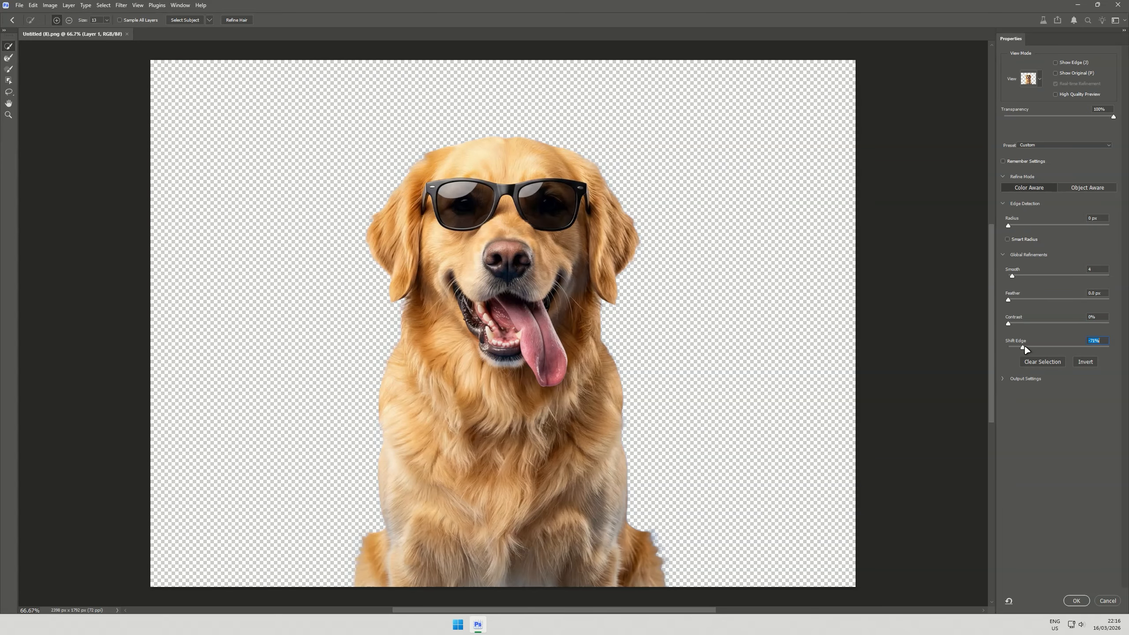
# Output the dog with Decontaminate Colors at 72% to a new layer with layer mask, and add a green solid color fill beneath
pyautogui.click(1021, 379)
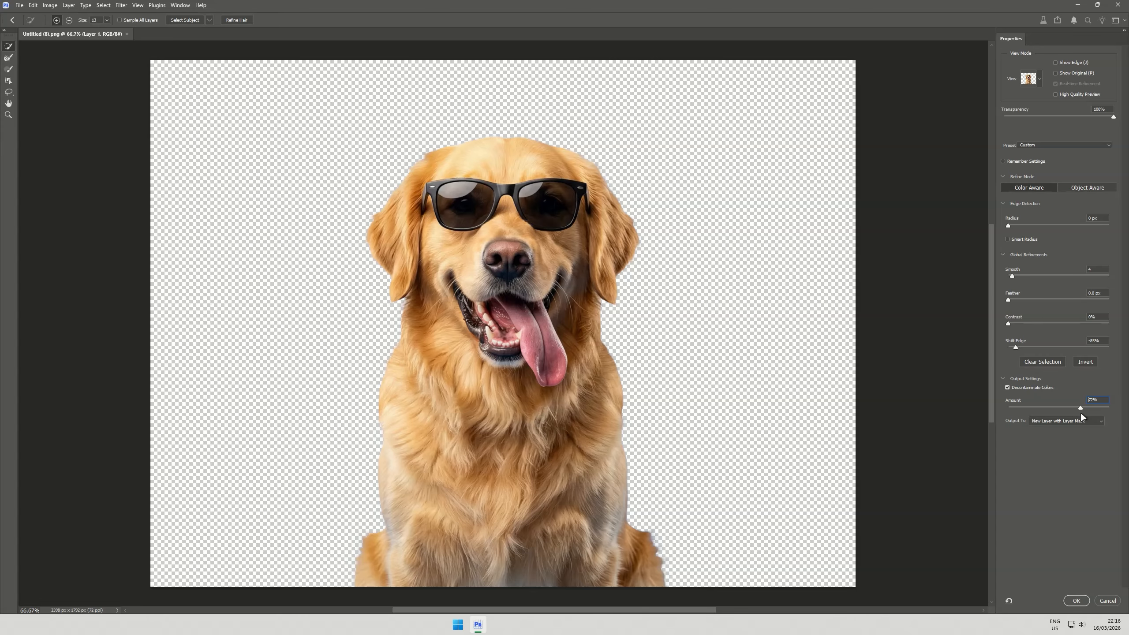
pyautogui.click(1075, 600)
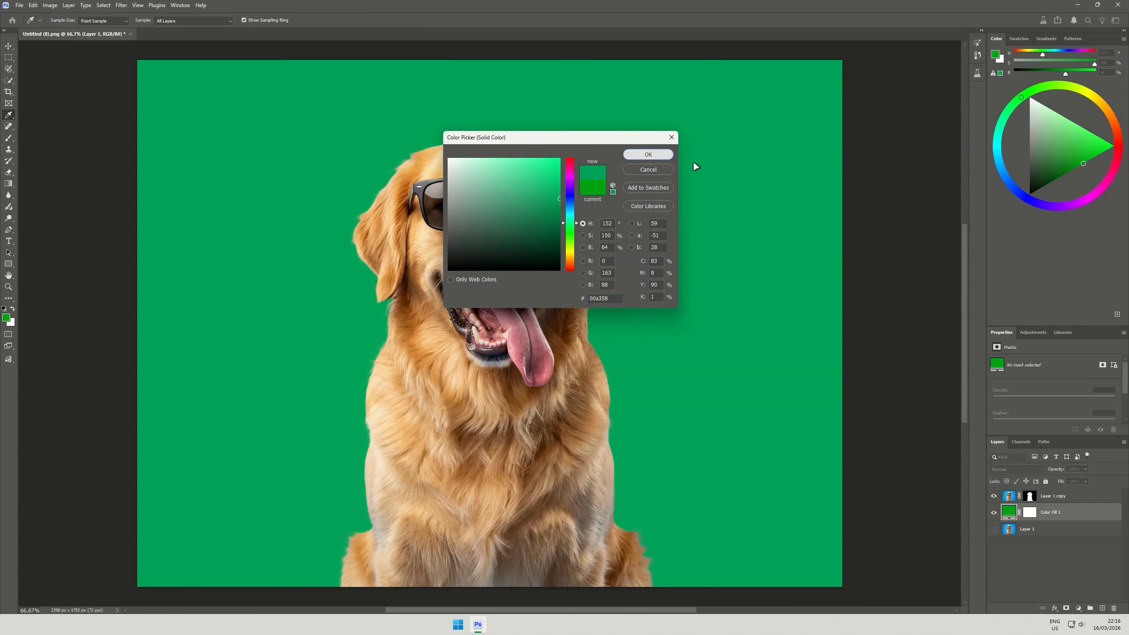
pyautogui.press('Return')
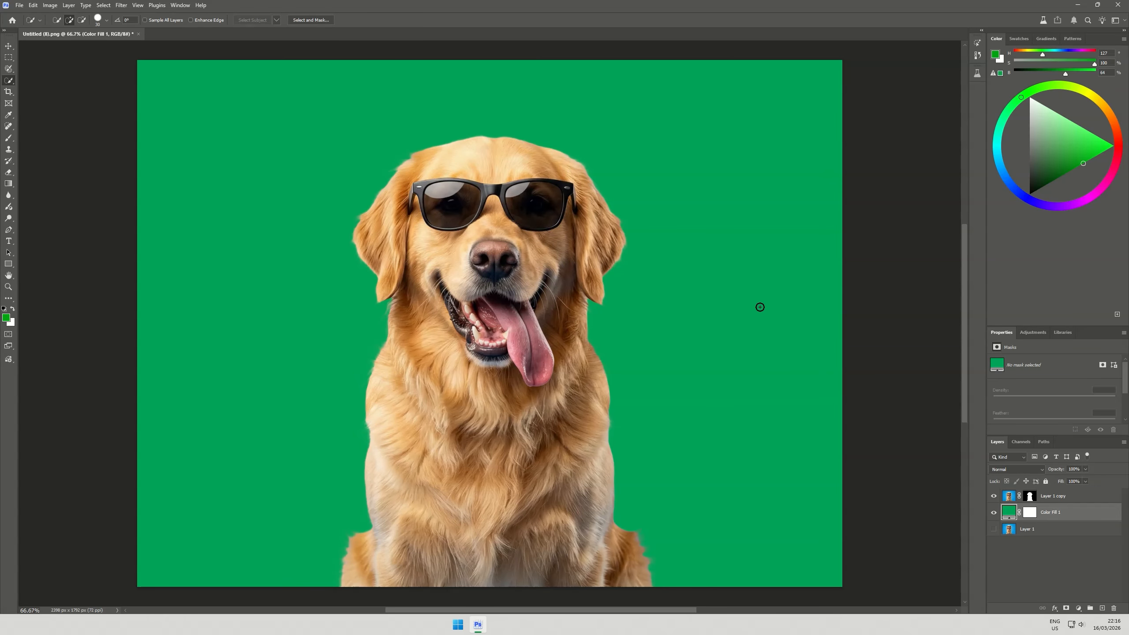
# Transform the masked dog layer, Layer 1 copy, with Rotate object to make it a rotatable 3D object
pyautogui.click(1005, 500)
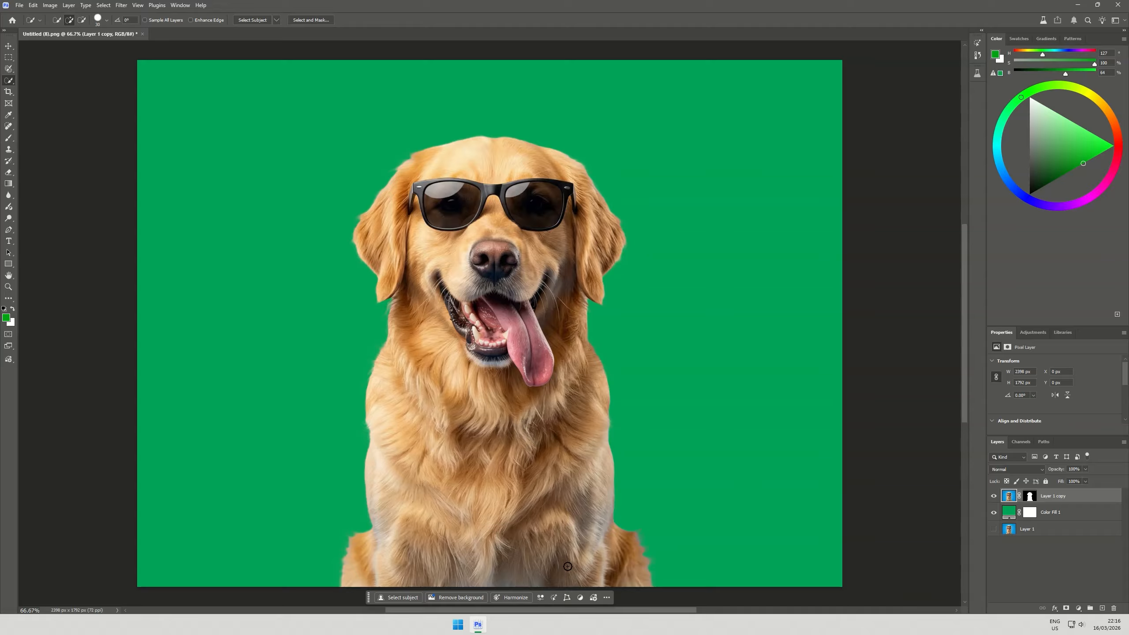
pyautogui.click(567, 597)
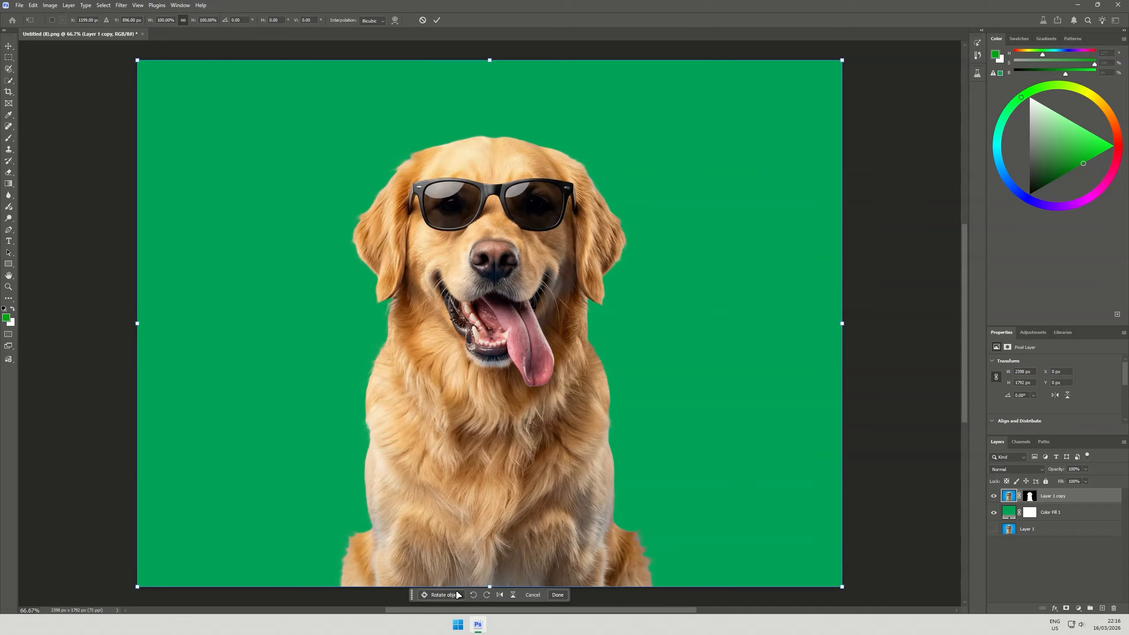
pyautogui.click(442, 594)
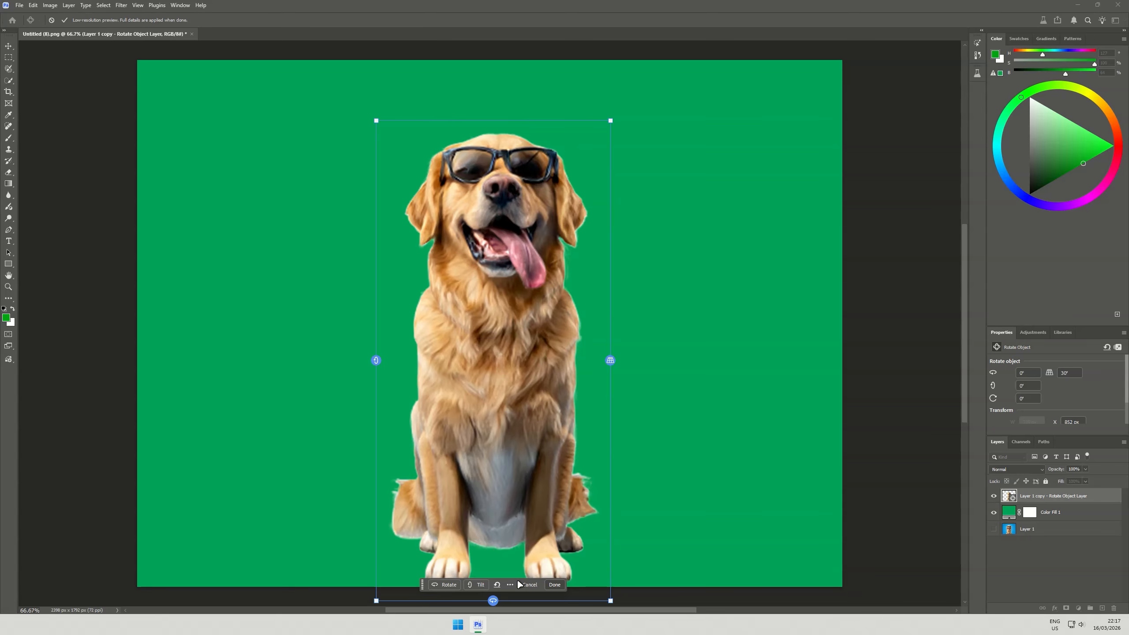
# Rotate the dog in 3D to about 24.6° horizontally with a 10.6° tilt, apply it, and nudge the dog slightly up and to the right
pyautogui.moveTo(495, 600); pyautogui.dragTo(0, 585)
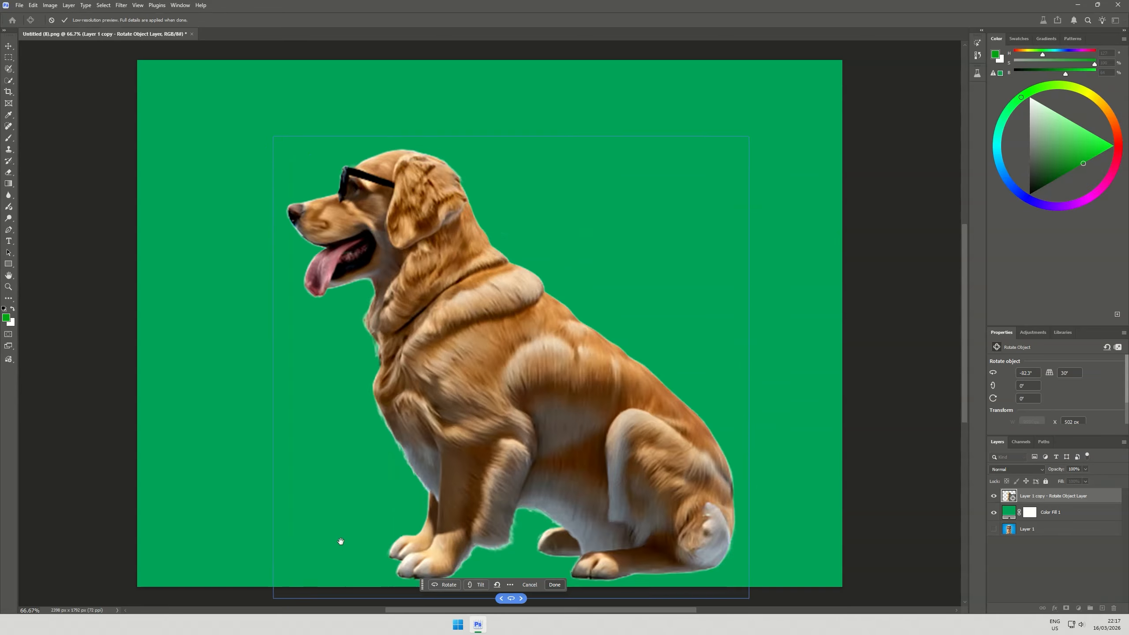
pyautogui.moveTo(340, 540); pyautogui.dragTo(527, 572)
pyautogui.click(530, 594)
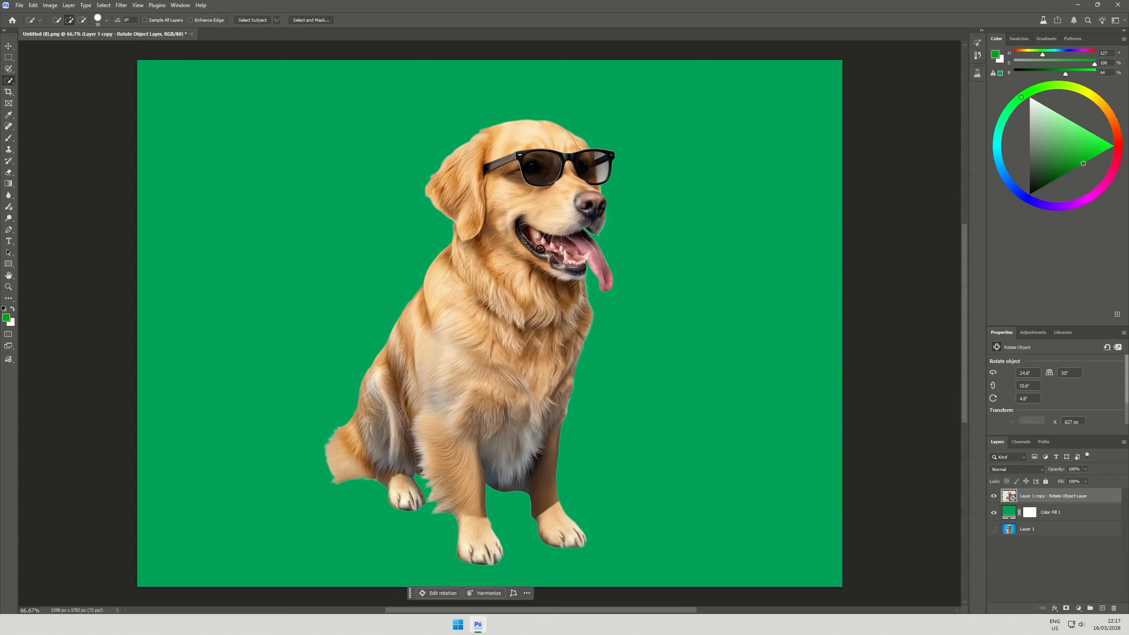
pyautogui.press('v')
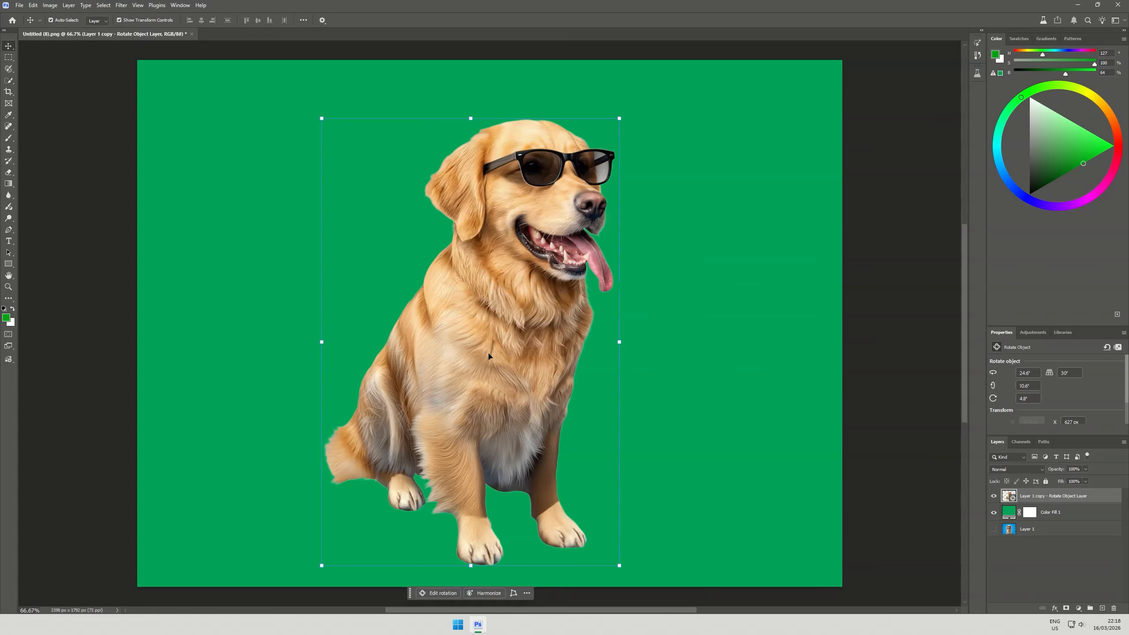
pyautogui.moveTo(489, 356)
pyautogui.mouseDown()
pyautogui.moveTo(584, 345)
pyautogui.moveTo(498, 343)
pyautogui.mouseUp()
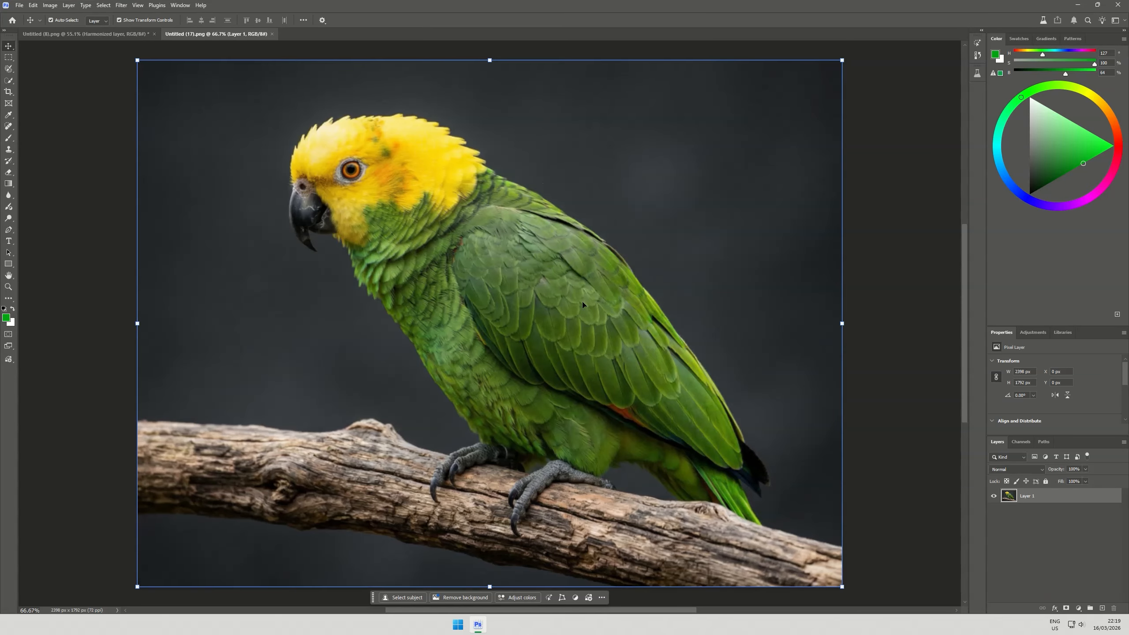
pyautogui.hotkey('ctrl', '0')
# Select the parrot with Select Subject and copy it to a new layer
pyautogui.press('w')
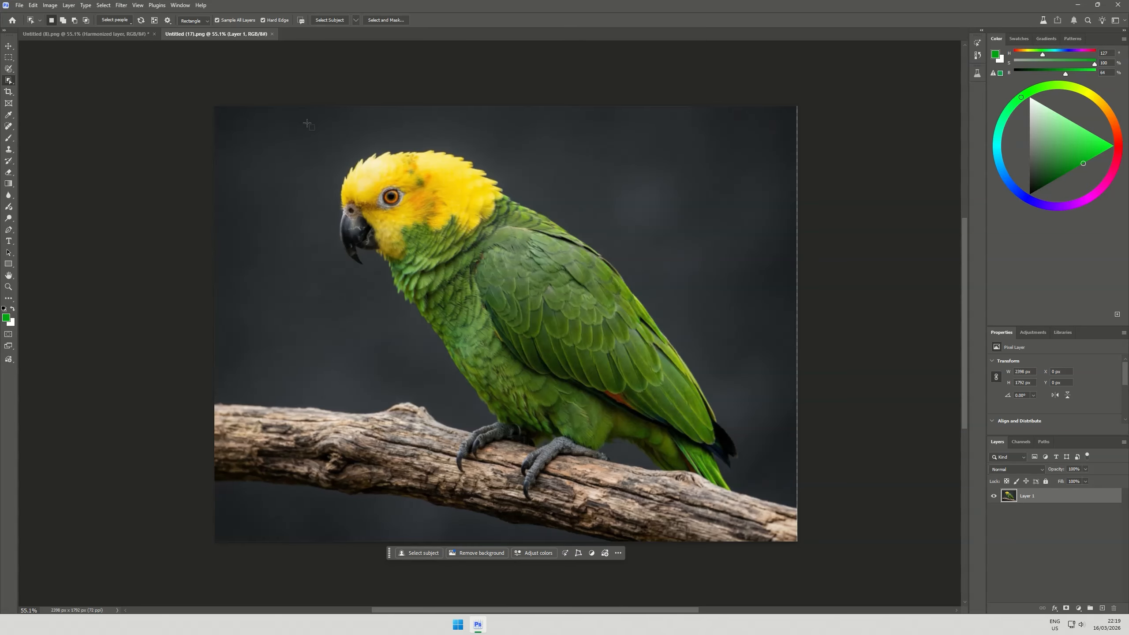
pyautogui.moveTo(306, 121); pyautogui.dragTo(765, 531)
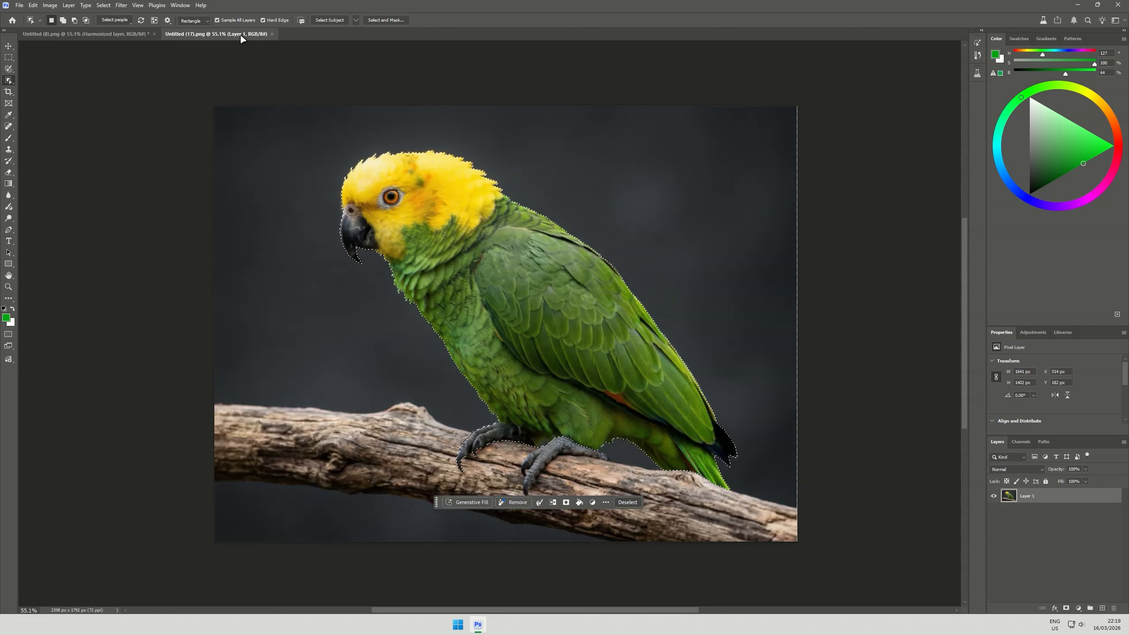
pyautogui.click(328, 20)
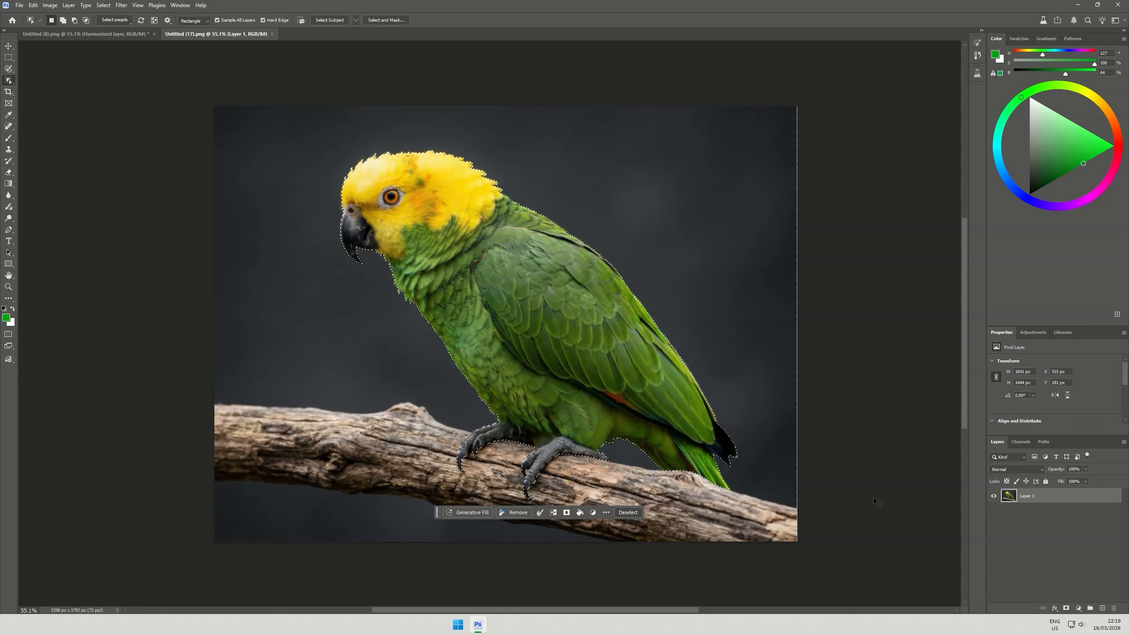
pyautogui.hotkey('ctrl', 'j')
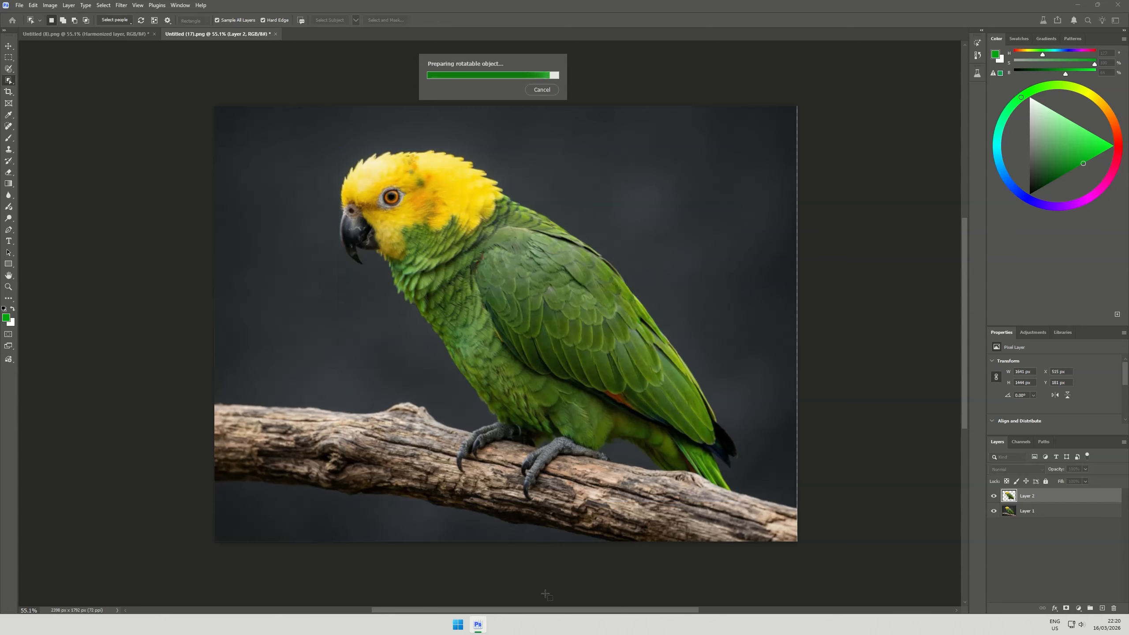
# Rotate the parrot copy horizontally to about 46.7°, place it on the branch to the left of the original parrot, and apply the rotation
pyautogui.moveTo(568, 517); pyautogui.dragTo(842, 517)
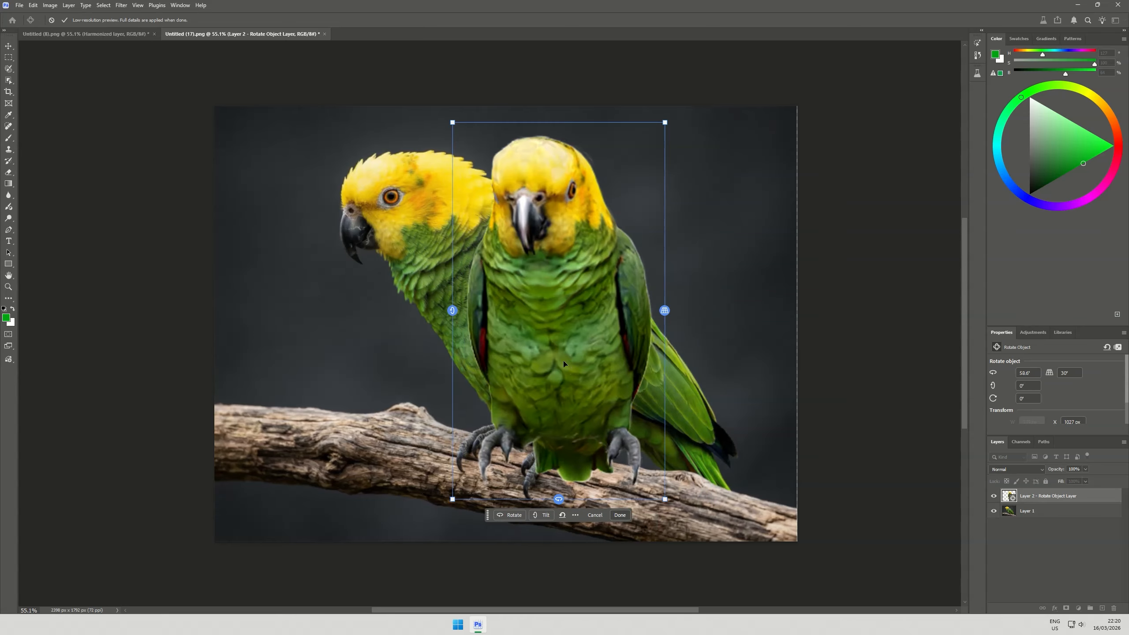
pyautogui.moveTo(568, 361); pyautogui.dragTo(310, 321)
pyautogui.moveTo(302, 471); pyautogui.dragTo(311, 470)
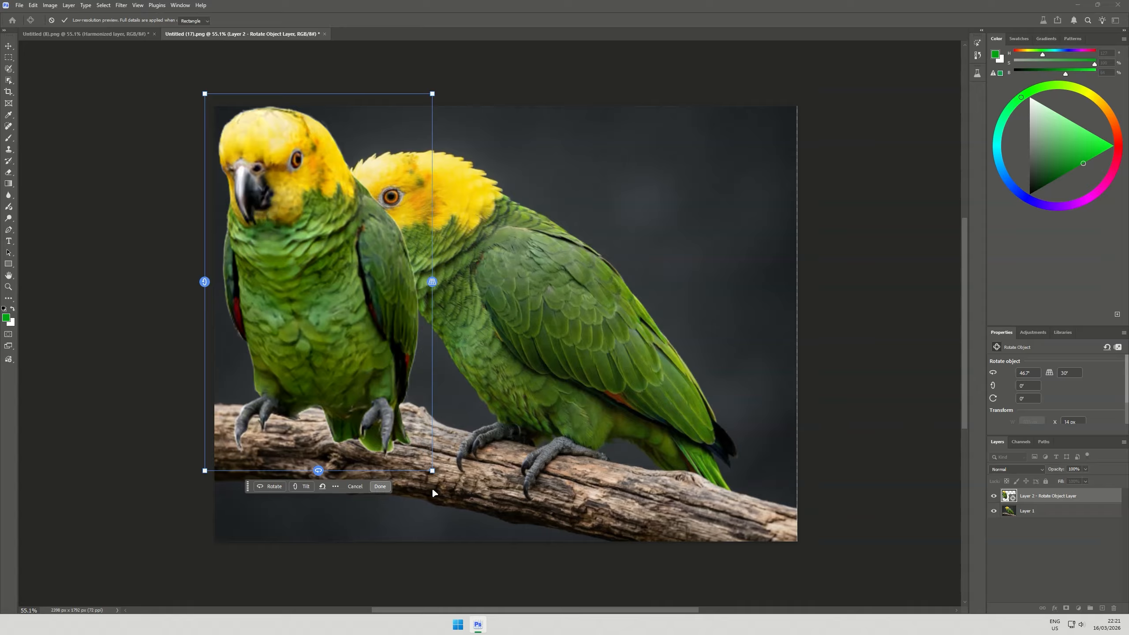
pyautogui.press('Return')
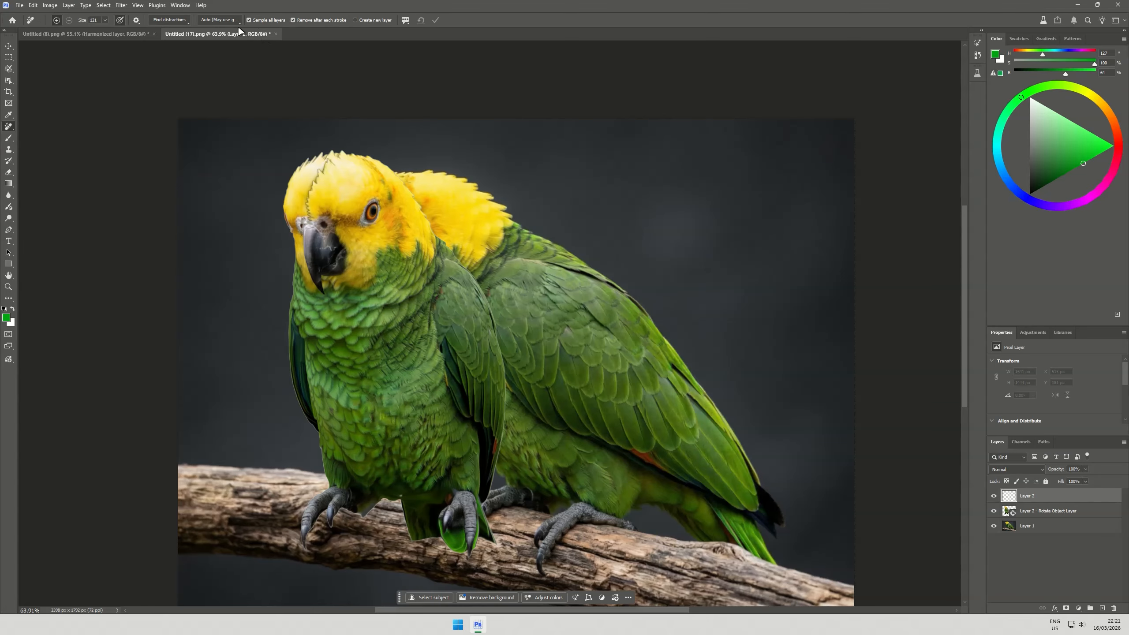
# Remove the dark seam on the rotated parrot's head using the Remove tool with Generative AI off
pyautogui.click(238, 21)
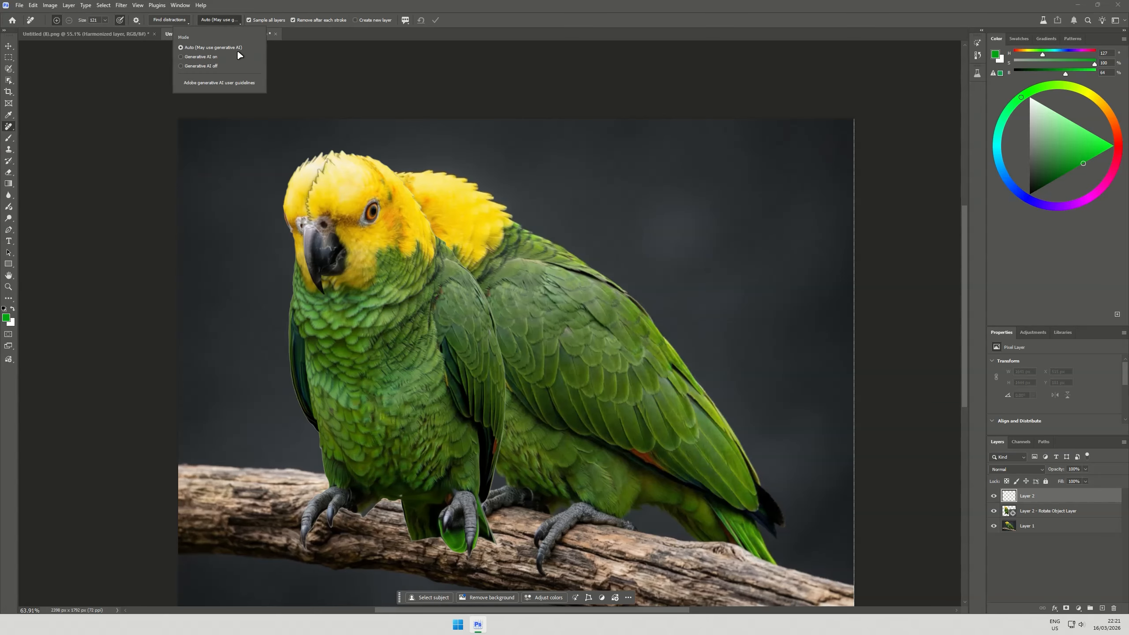
pyautogui.click(199, 65)
pyautogui.moveTo(335, 171)
pyautogui.mouseDown()
pyautogui.moveTo(325, 170)
pyautogui.moveTo(336, 164)
pyautogui.moveTo(307, 219)
pyautogui.mouseUp()
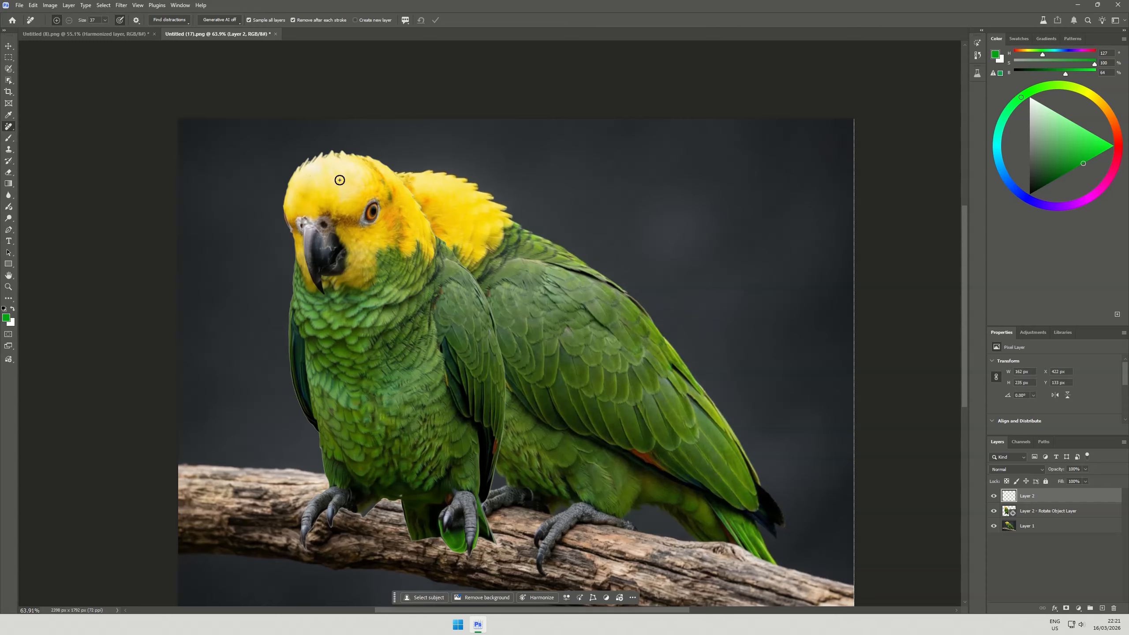
# Link the retouch layer with the rotated parrot layer and reposition the parrot on the branch
pyautogui.press('v')
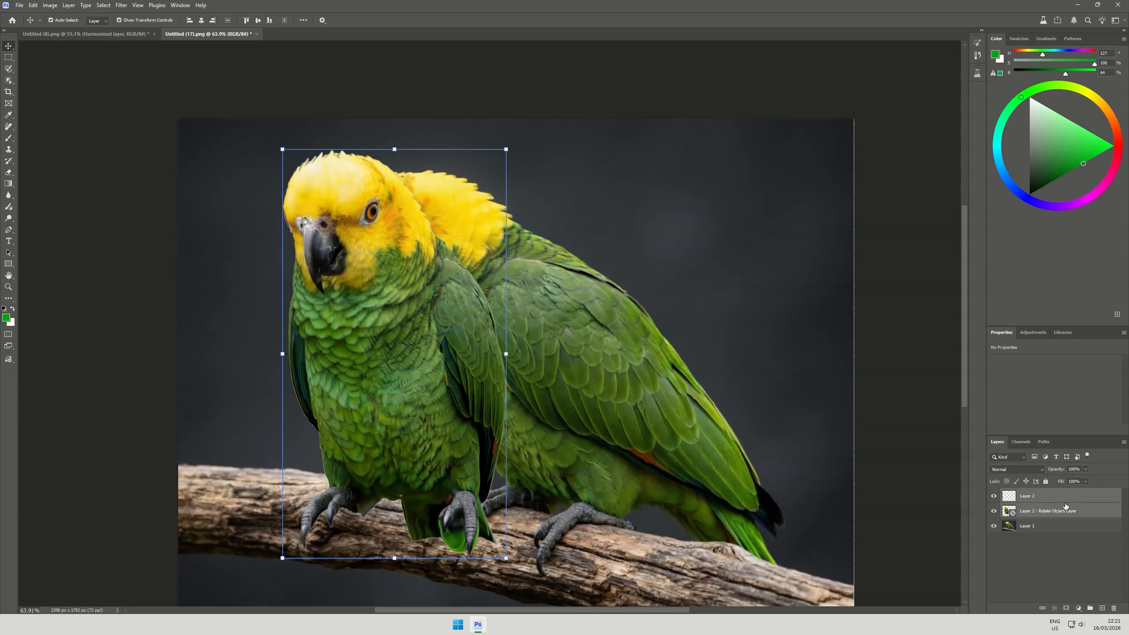
pyautogui.rightClick(1043, 511)
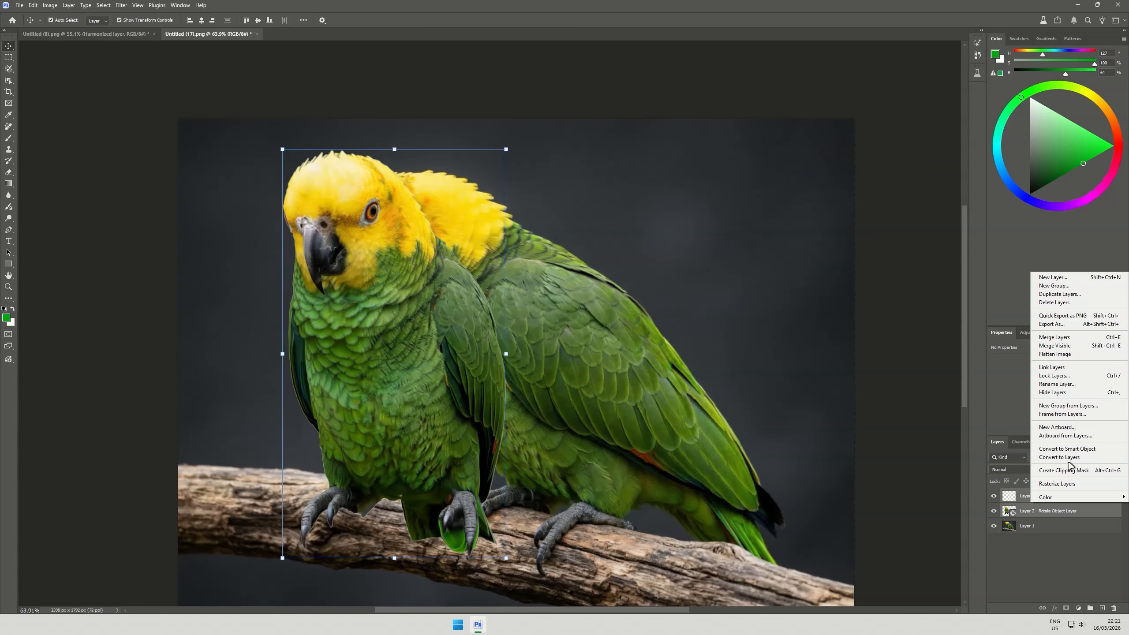
pyautogui.click(1064, 371)
pyautogui.moveTo(300, 335); pyautogui.dragTo(232, 317)
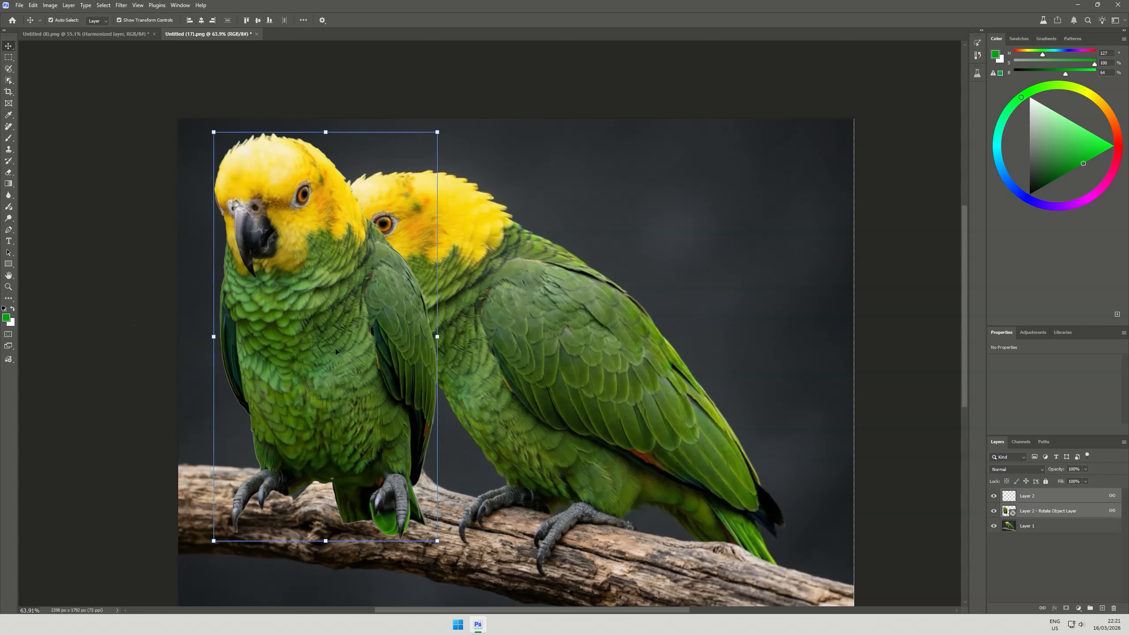
pyautogui.moveTo(396, 391); pyautogui.dragTo(423, 404)
pyautogui.moveTo(424, 404); pyautogui.dragTo(417, 398)
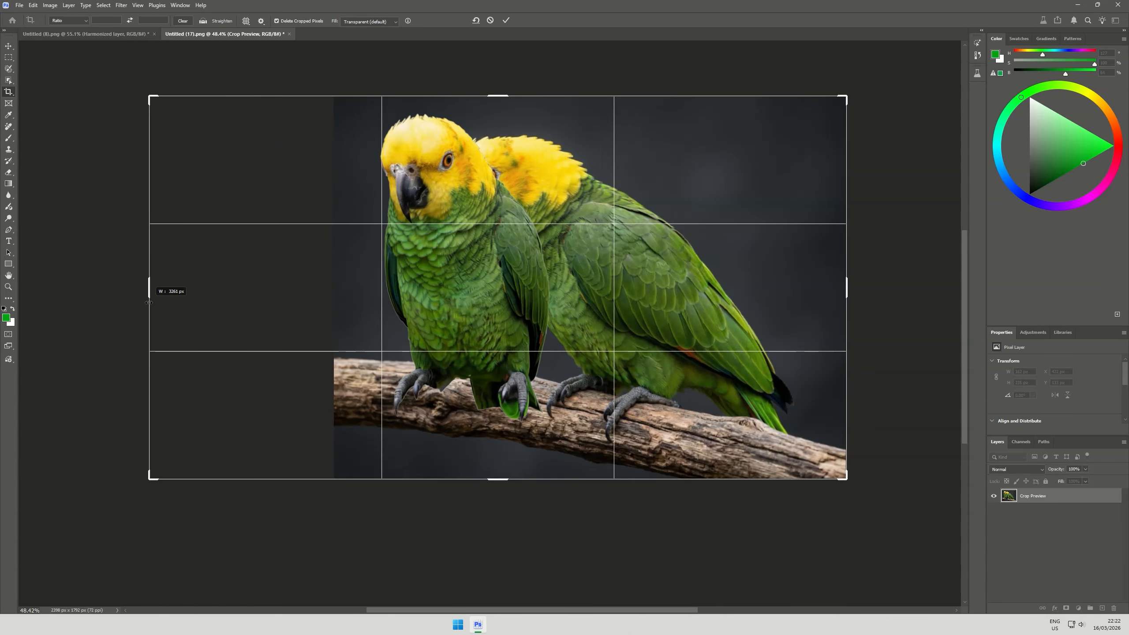
# Extend the canvas to the left of the parrots and select the empty area with a slight overlap onto the image
pyautogui.moveTo(150, 294); pyautogui.dragTo(144, 297)
pyautogui.doubleClick(461, 312)
pyautogui.click(9, 57)
pyautogui.moveTo(92, 83); pyautogui.dragTo(346, 535)
# Fill the selected empty area using Generative Fill with the Firefly Fill & Expand model and no prompt
pyautogui.click(178, 491)
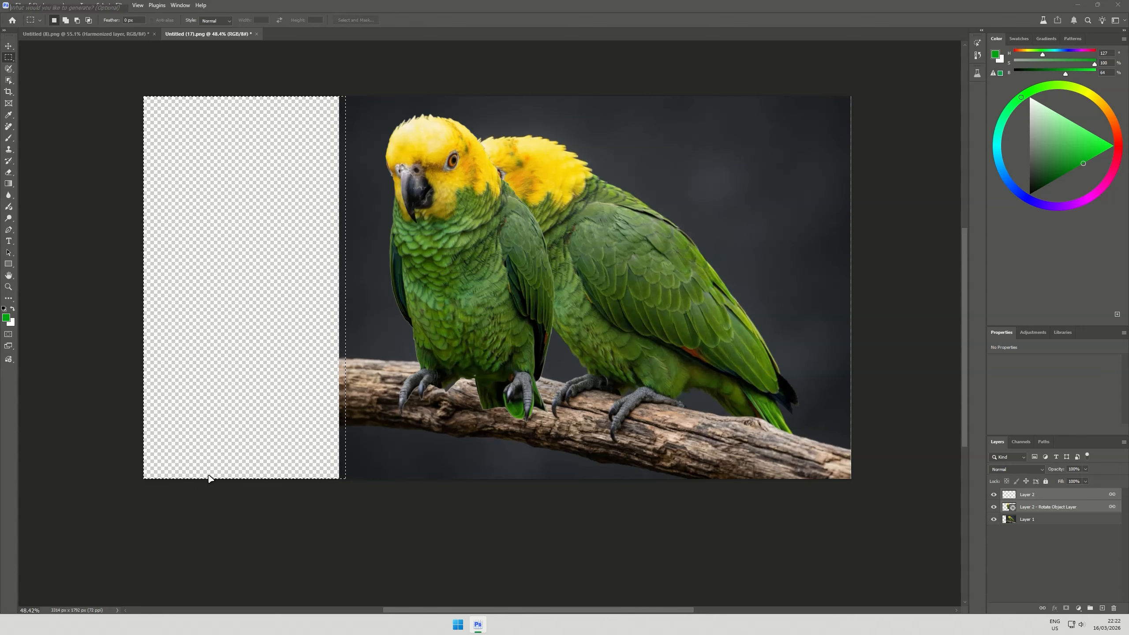
pyautogui.click(264, 491)
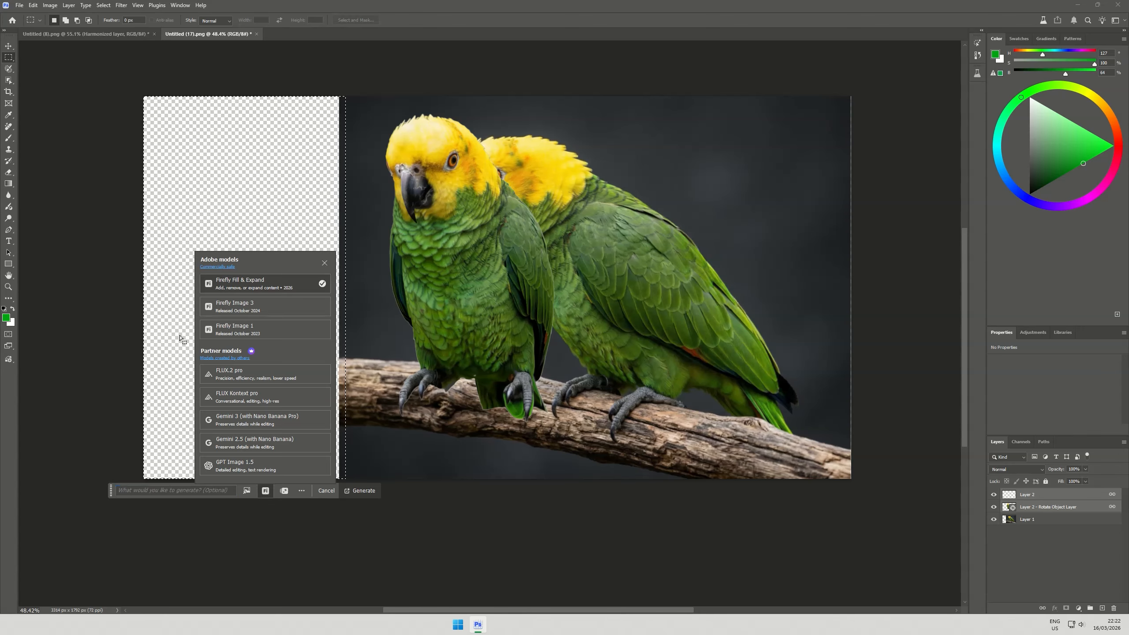
pyautogui.click(258, 284)
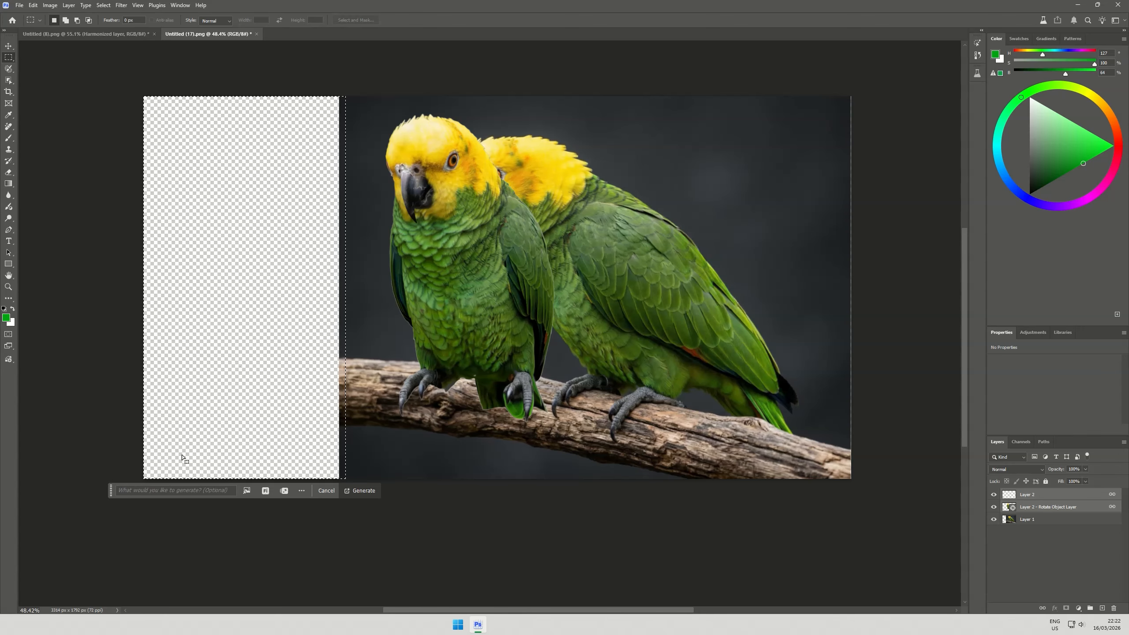
pyautogui.click(363, 490)
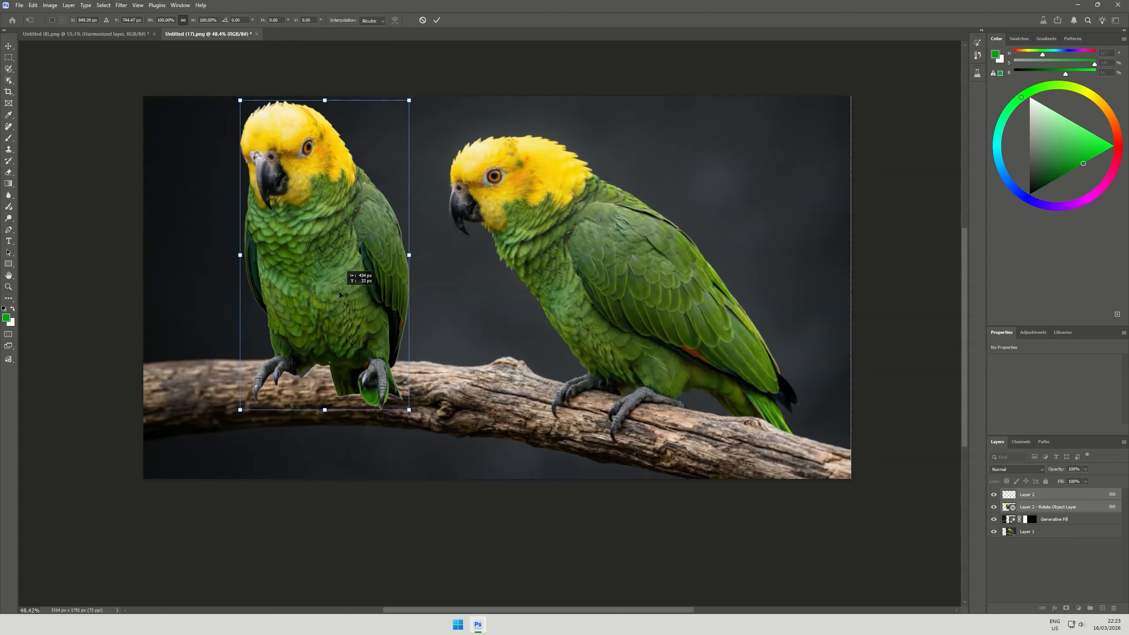
# Move the rotated parrot left along the extended branch, scale it down, and reposition it
pyautogui.moveTo(338, 291); pyautogui.dragTo(346, 289)
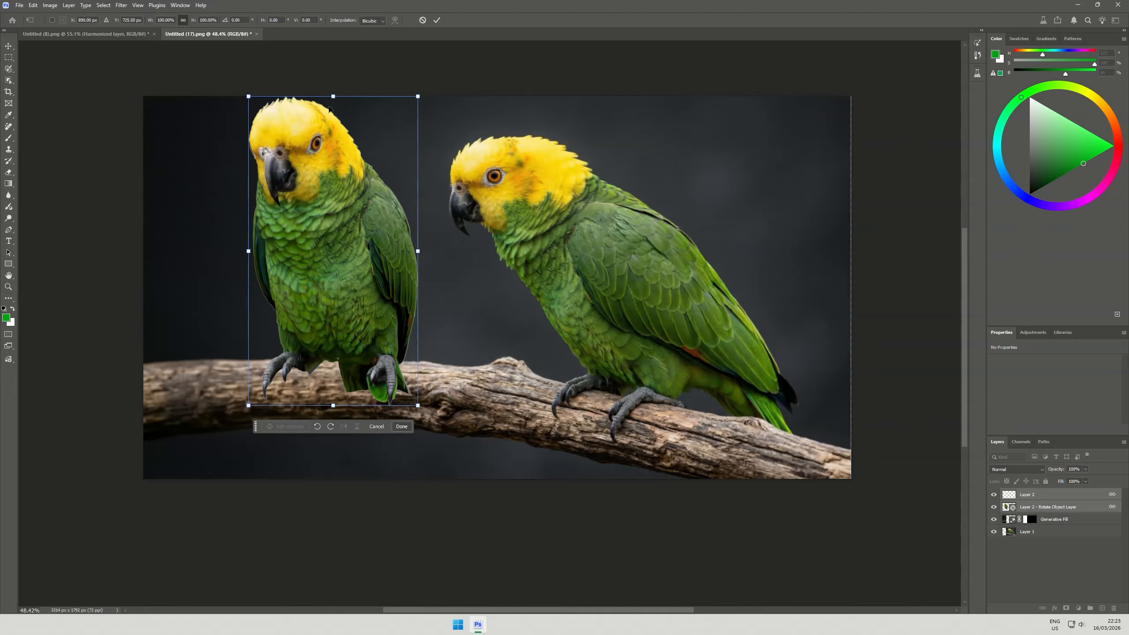
pyautogui.moveTo(333, 96); pyautogui.dragTo(333, 136)
pyautogui.moveTo(361, 234); pyautogui.dragTo(368, 224)
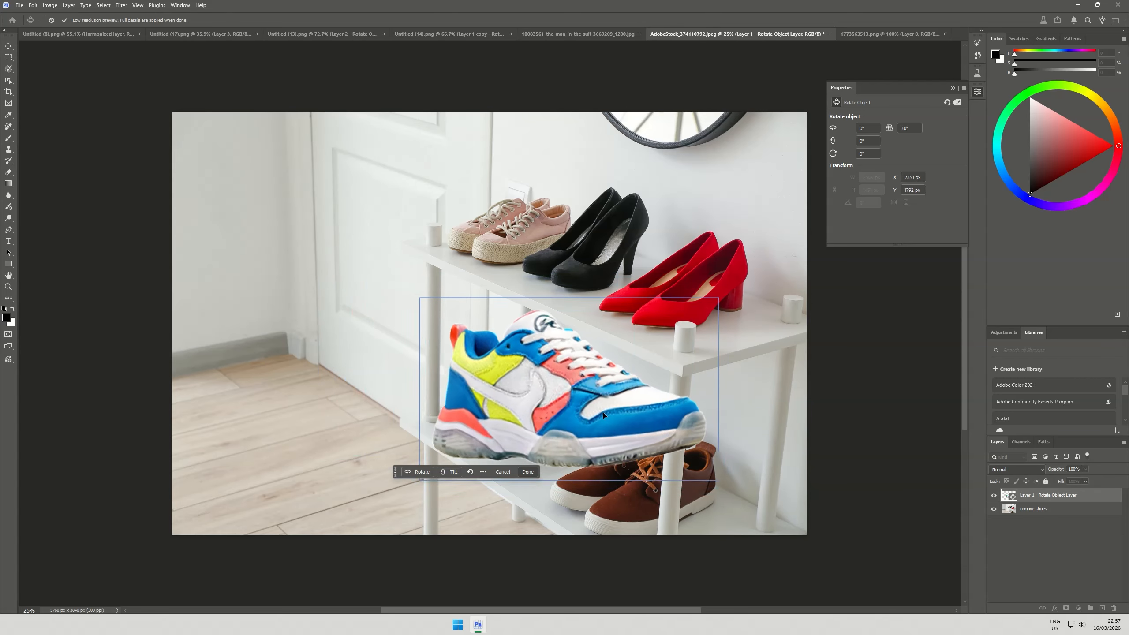
# Rotate the sneaker in 3D so its toe points left, and place it on the lower shelf beside the brown shoes
pyautogui.moveTo(566, 479); pyautogui.dragTo(306, 471)
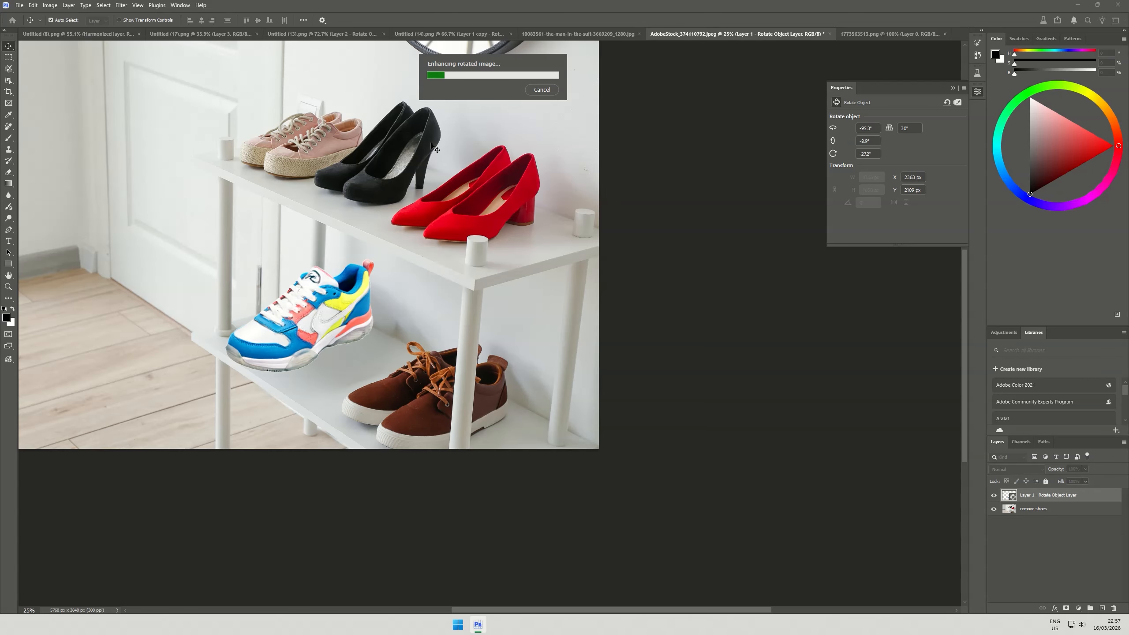
pyautogui.hscroll(-5, 432, 146)
pyautogui.scroll(4, 584, 340)
pyautogui.scroll(4, 635, 481)
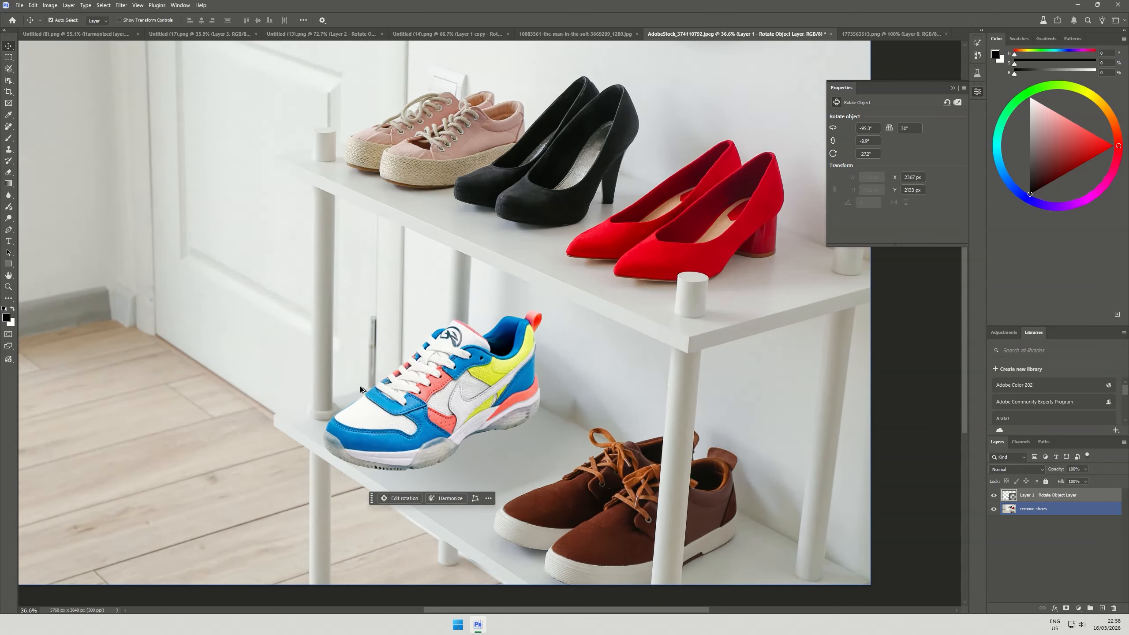
# Harmonize the sneaker with the shoe rack scene and compare its second and third variations
pyautogui.scroll(3, 360, 389)
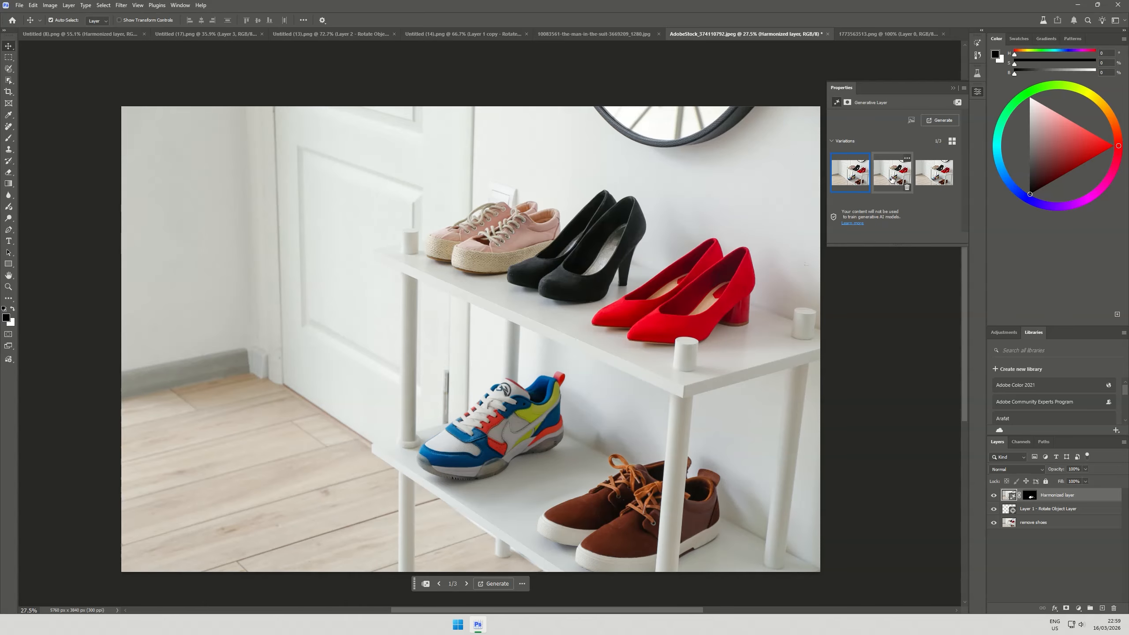
pyautogui.click(891, 179)
pyautogui.click(934, 175)
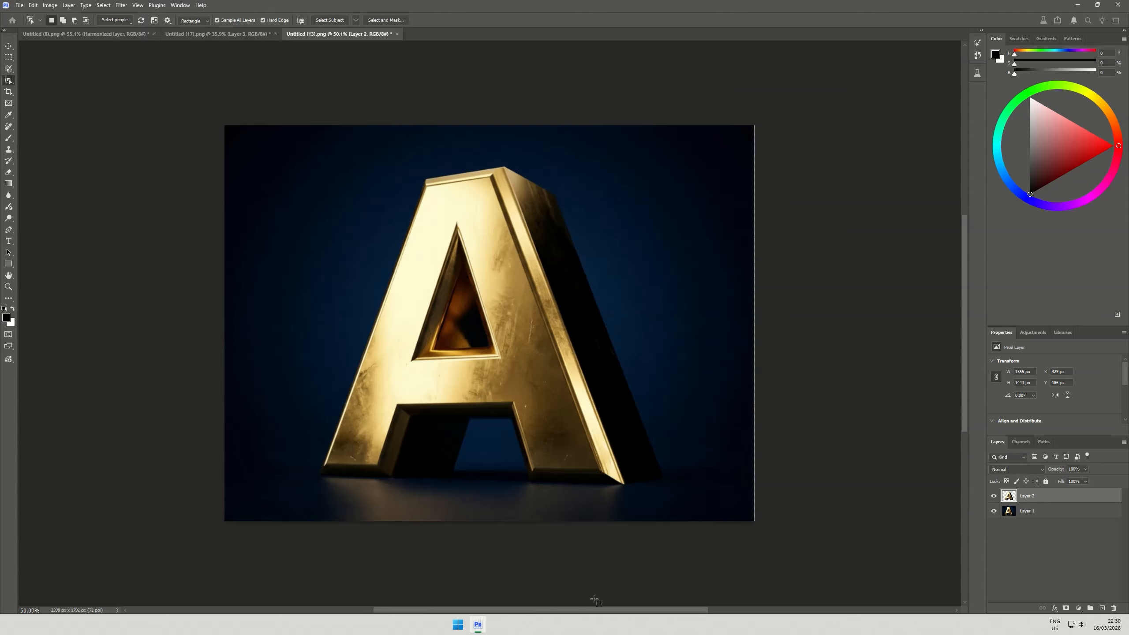
# Rotate the gold letter A to about 42.2° horizontally with a tilt of about -16.8°, and apply the rotation
pyautogui.moveTo(609, 485); pyautogui.dragTo(590, 486)
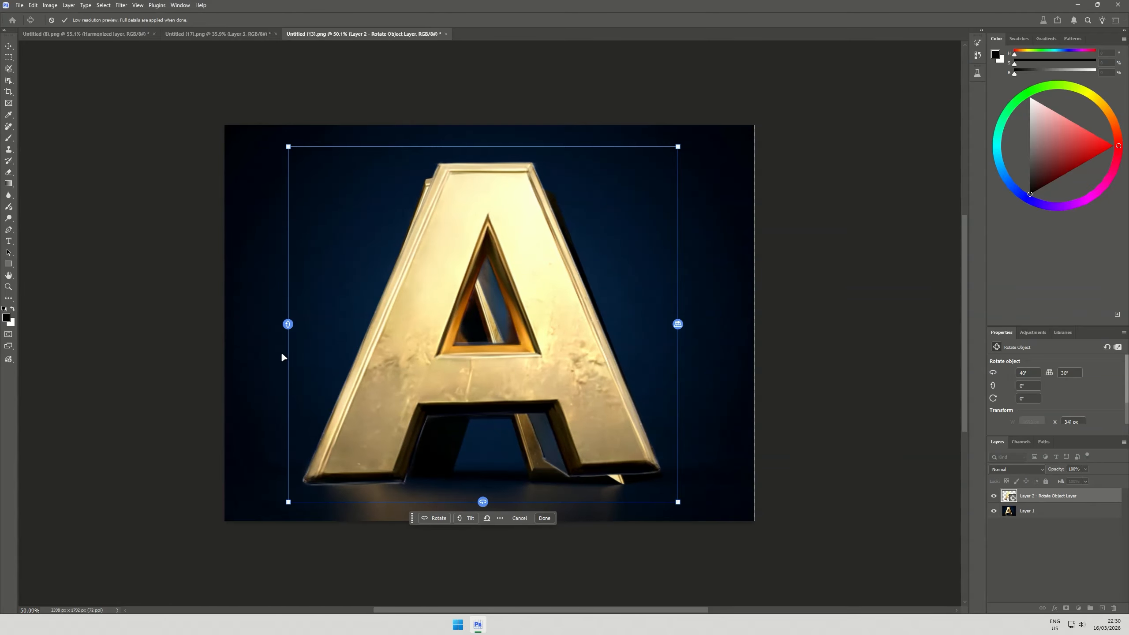
pyautogui.moveTo(286, 325); pyautogui.dragTo(292, 263)
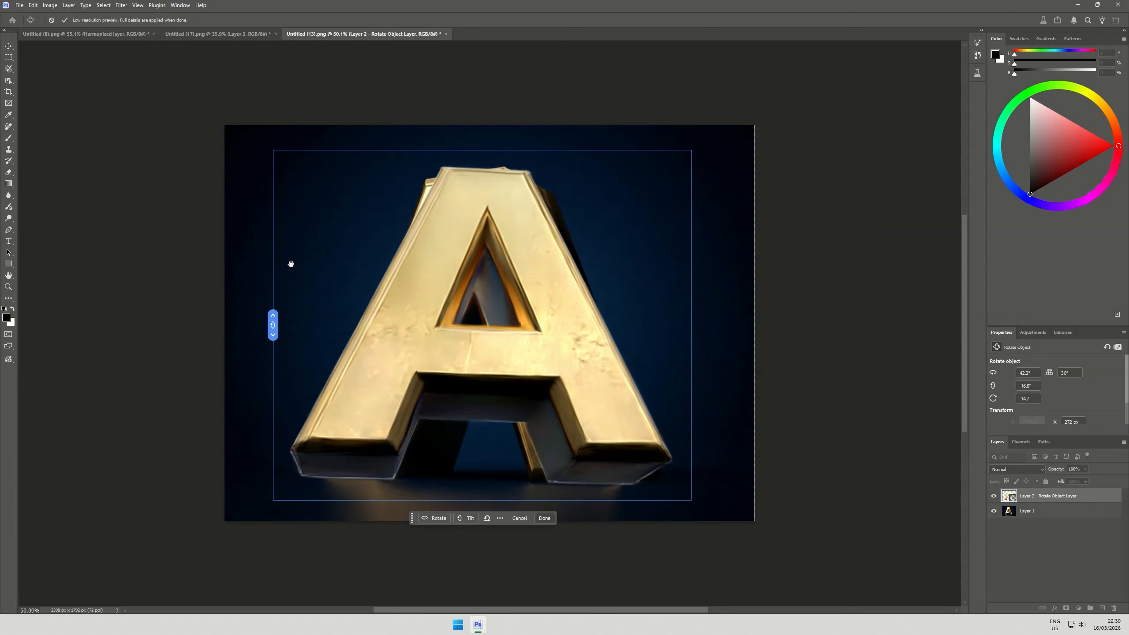
pyautogui.click(544, 516)
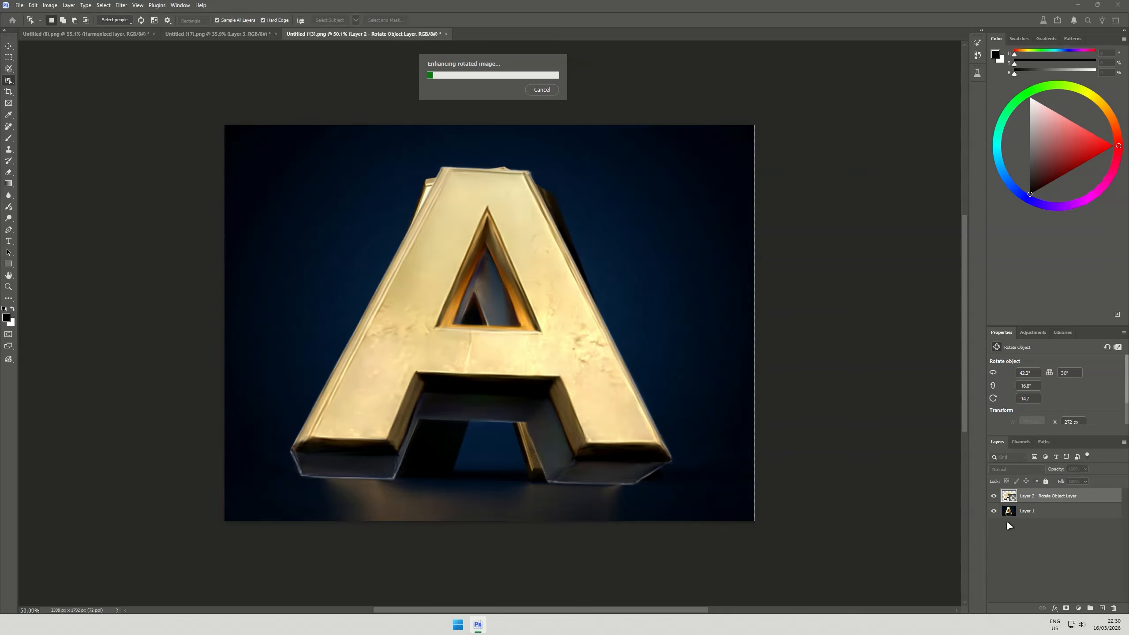
# Check the cleaned background behind the letter A, rotate and tilt the letter to expose its top face, and apply the rotation
pyautogui.click(994, 497)
pyautogui.click(993, 496)
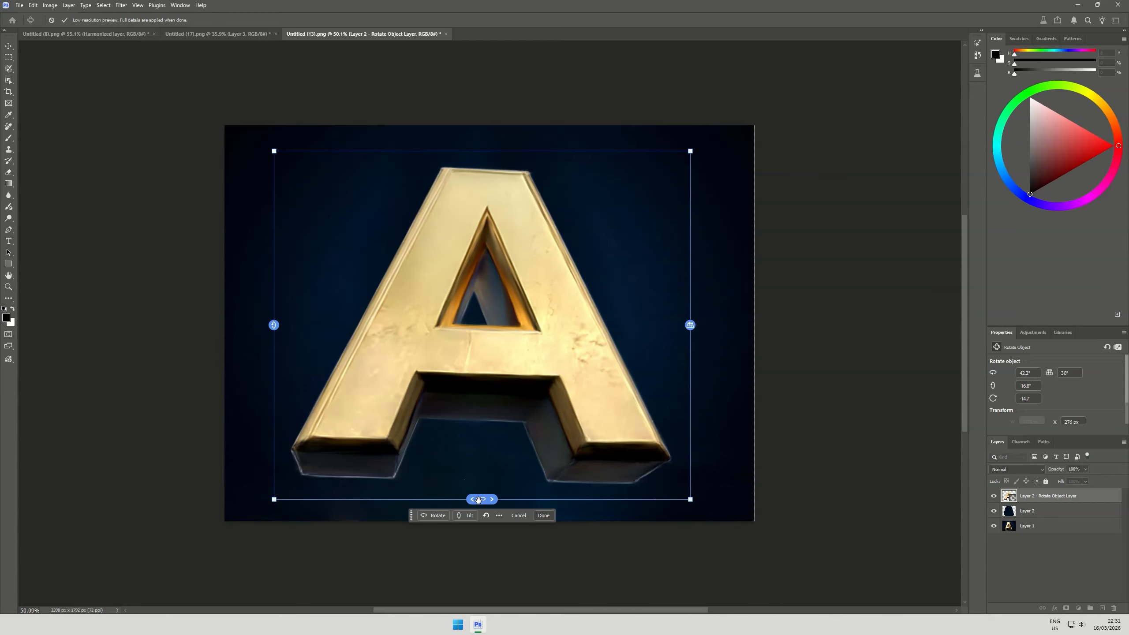
pyautogui.moveTo(478, 500); pyautogui.dragTo(567, 494)
pyautogui.moveTo(317, 331); pyautogui.dragTo(284, 505)
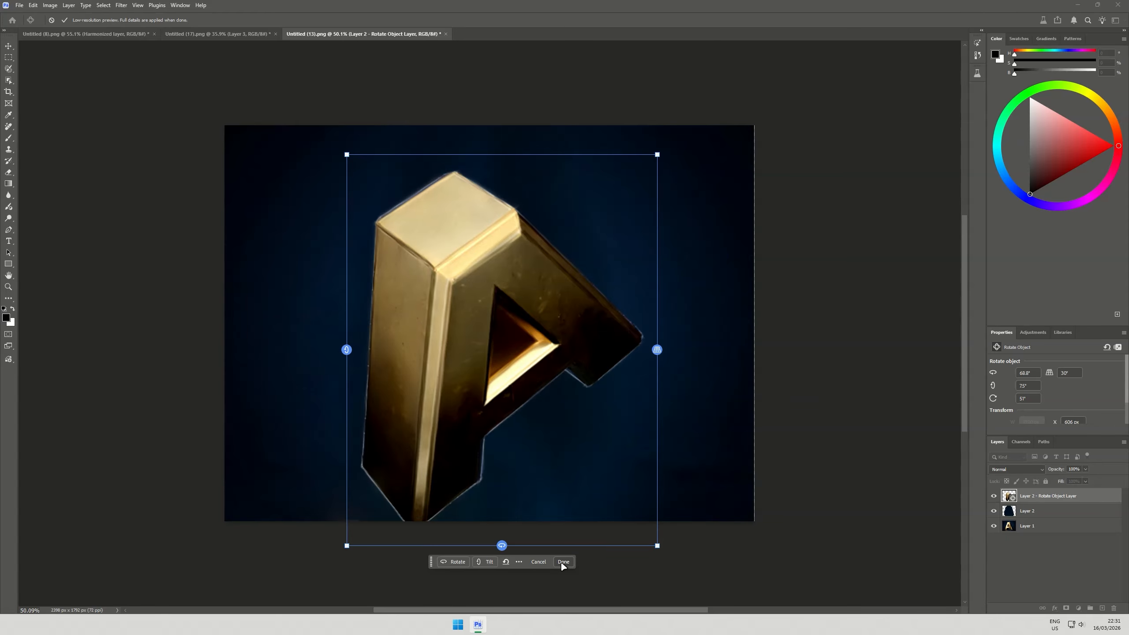
pyautogui.click(562, 563)
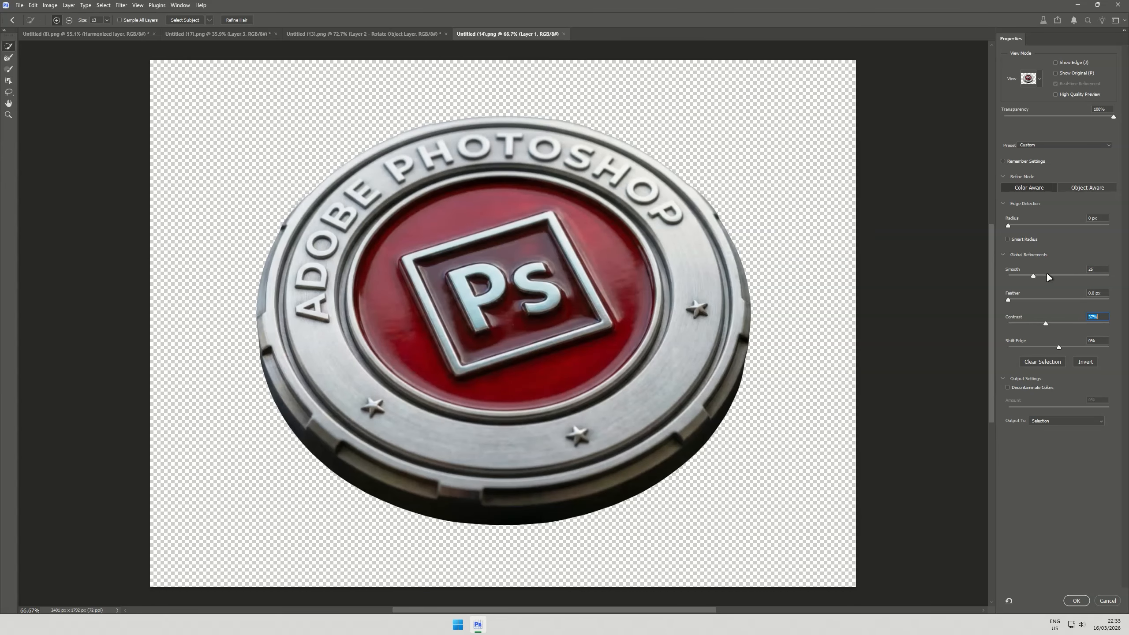
# Output the refined Photoshop coin to a new layer with layer mask and transform it with Rotate object
pyautogui.click(1076, 600)
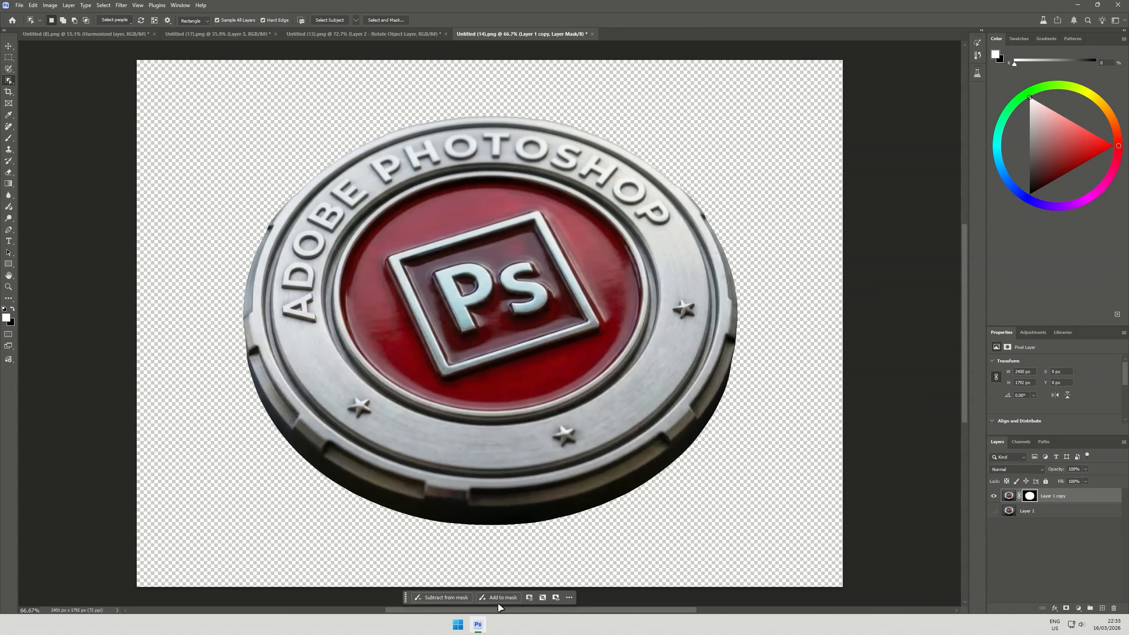
pyautogui.hotkey('ctrl', 't')
pyautogui.click(443, 595)
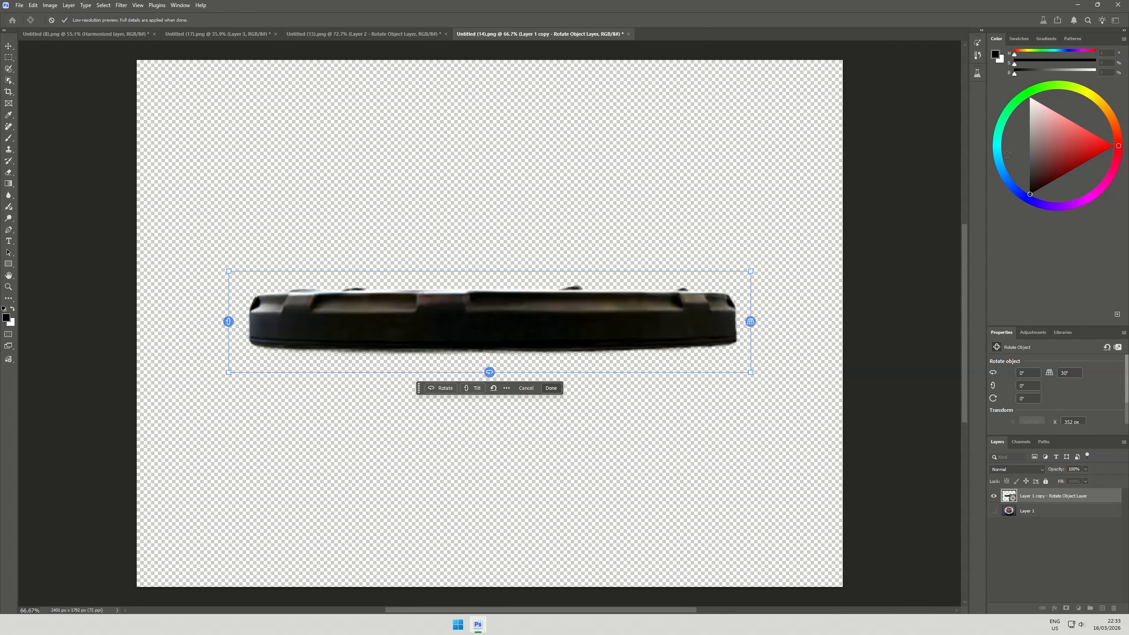
# Move the Properties panel out of its group into the collapsed icon column
pyautogui.moveTo(996, 332); pyautogui.dragTo(979, 90)
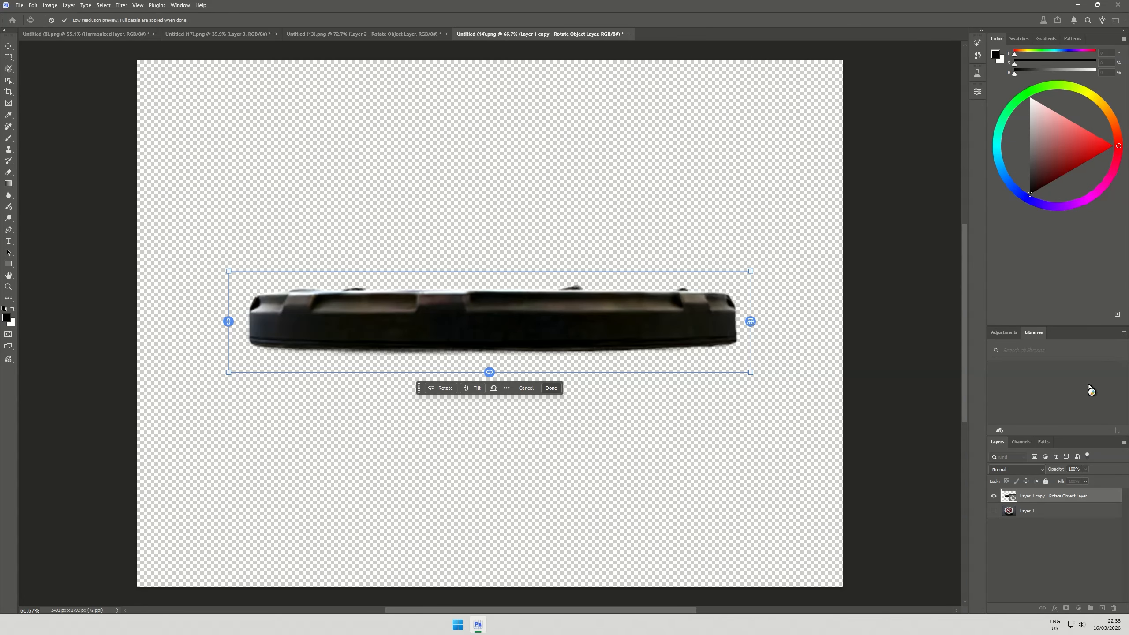
# Rotate the Photoshop coin to 3° horizontally, 70° tilt and -14° roll so its face shows, and apply the rotation
pyautogui.click(977, 91)
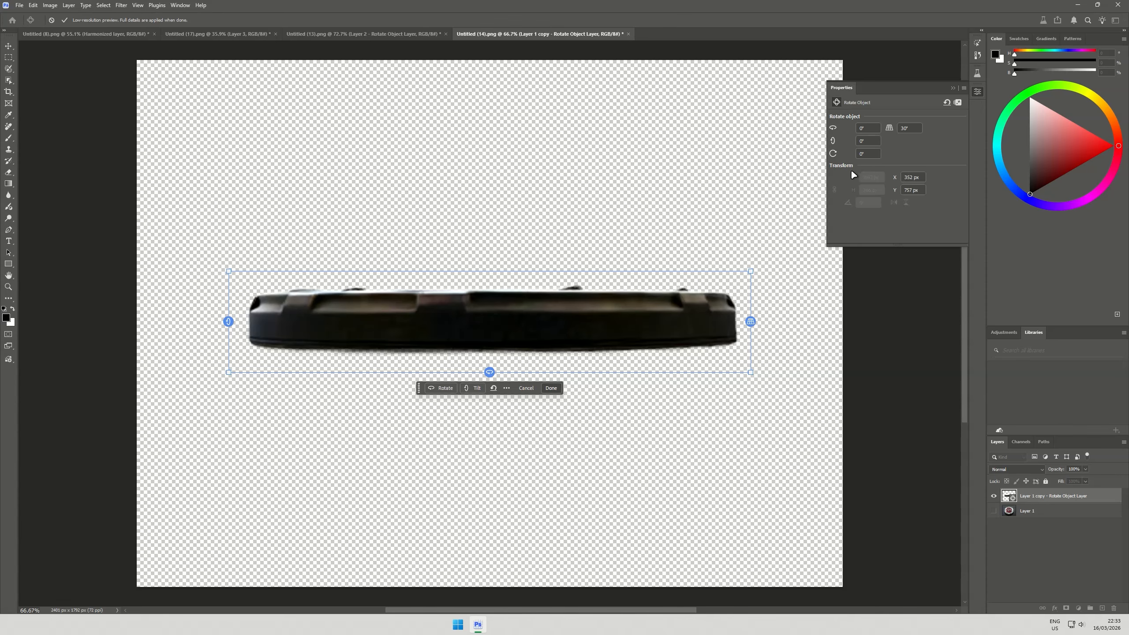
pyautogui.moveTo(834, 128)
pyautogui.mouseDown()
pyautogui.moveTo(820, 120)
pyautogui.moveTo(846, 136)
pyautogui.moveTo(836, 142)
pyautogui.moveTo(871, 144)
pyautogui.moveTo(824, 123)
pyautogui.moveTo(827, 156)
pyautogui.moveTo(835, 141)
pyautogui.mouseUp()
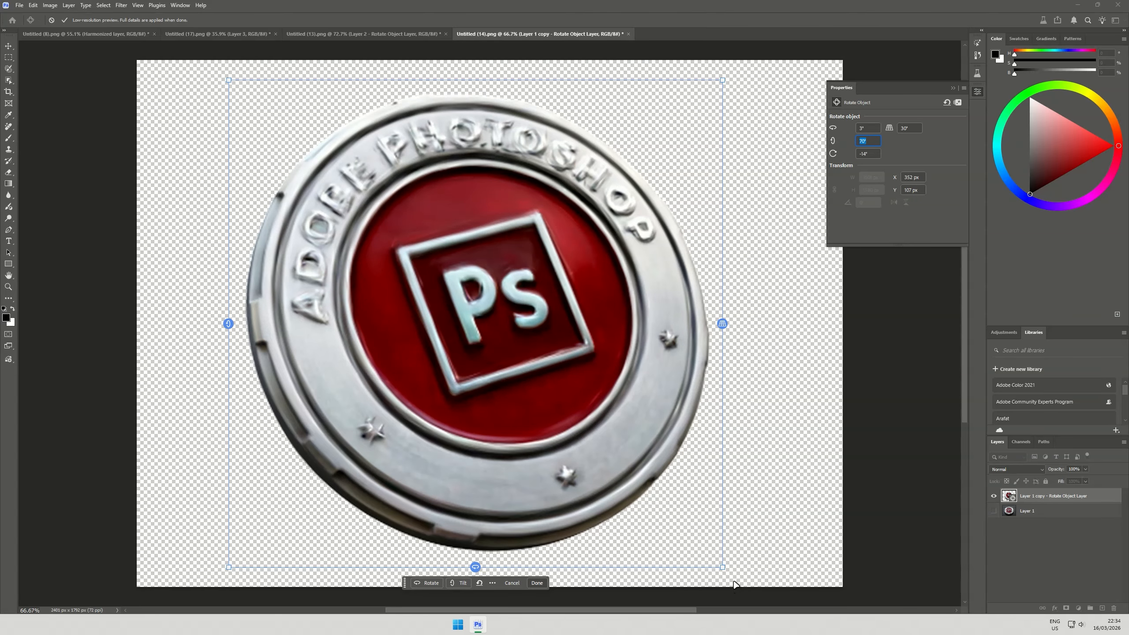
pyautogui.click(534, 583)
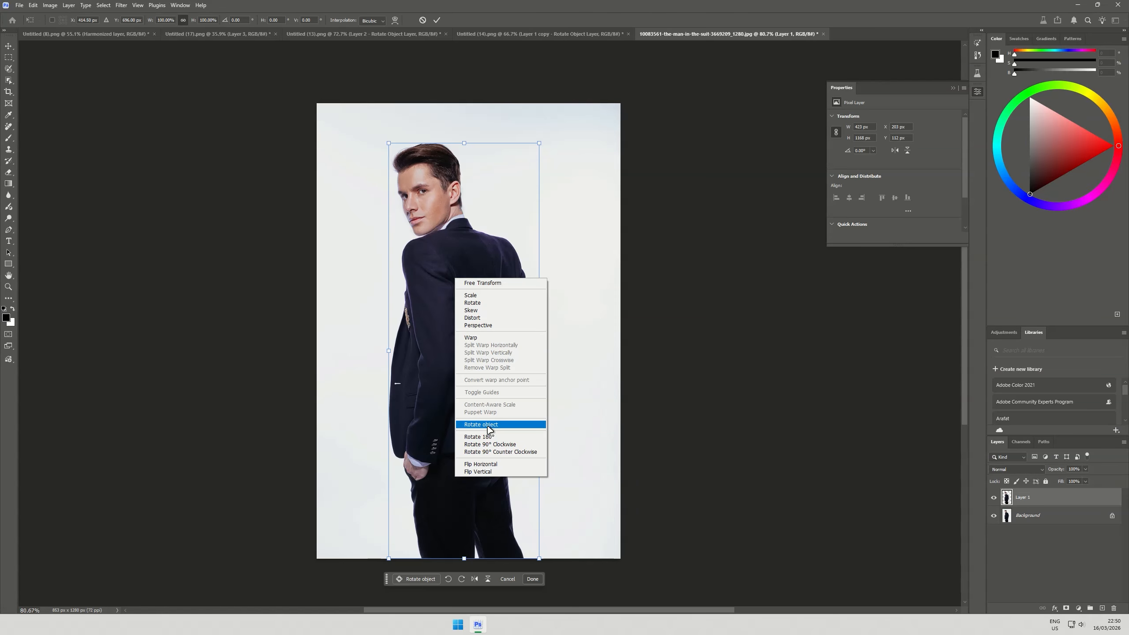
pyautogui.click(522, 424)
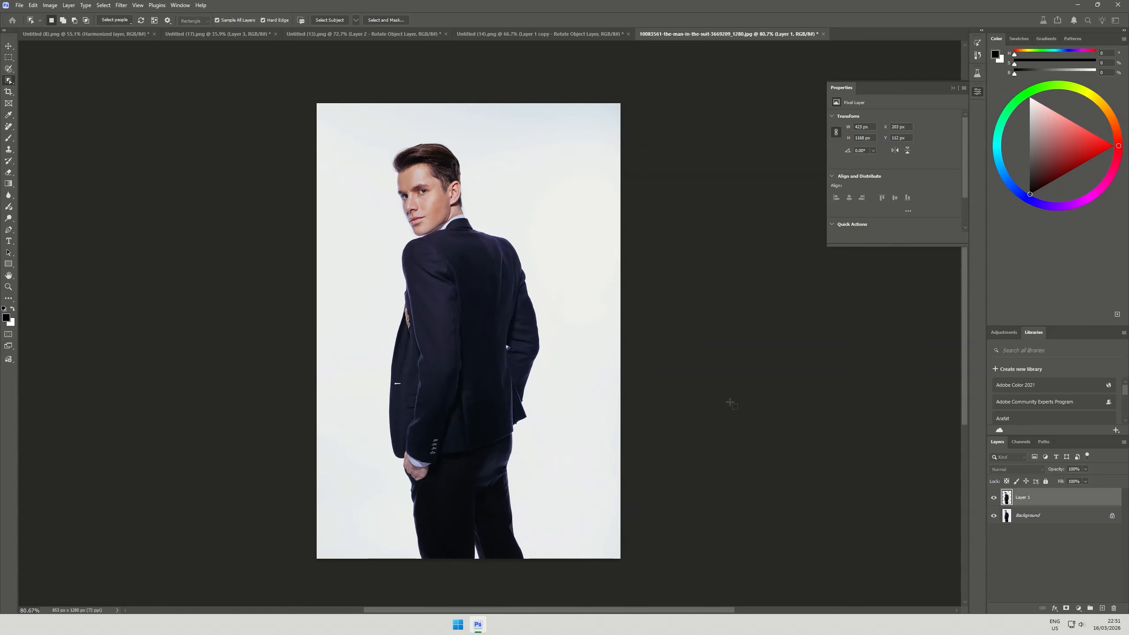
# Rotate the man in the suit in 3D until his front faces the viewer, with a tilt of about -2.3°, and apply the rotation
pyautogui.moveTo(396, 350); pyautogui.dragTo(410, 373)
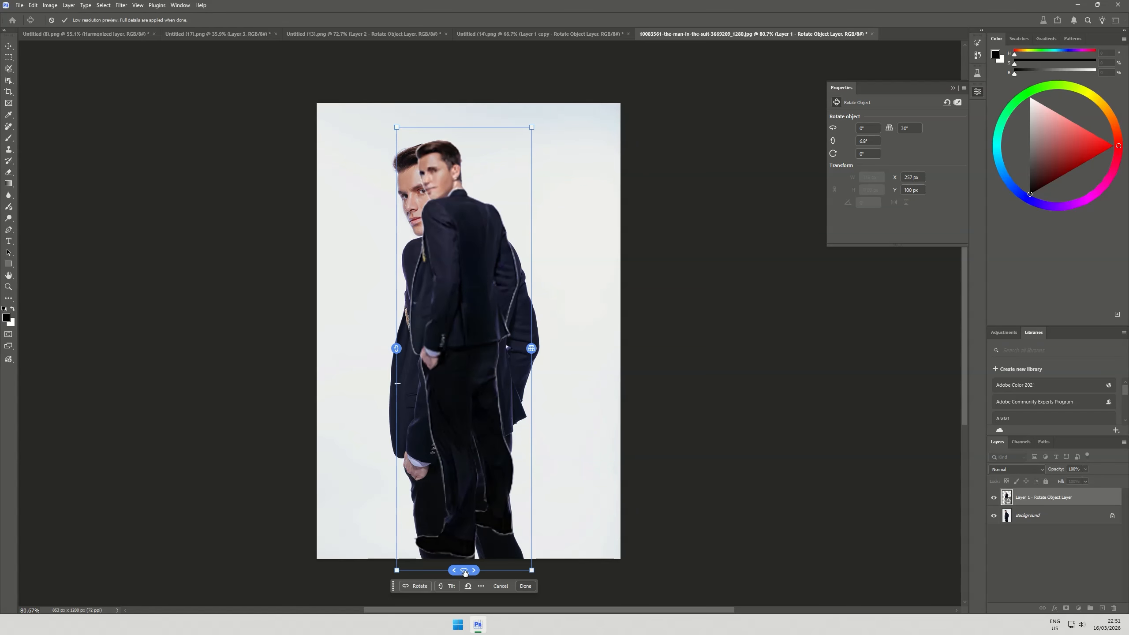
pyautogui.moveTo(464, 573); pyautogui.dragTo(677, 482)
pyautogui.moveTo(357, 344); pyautogui.dragTo(354, 309)
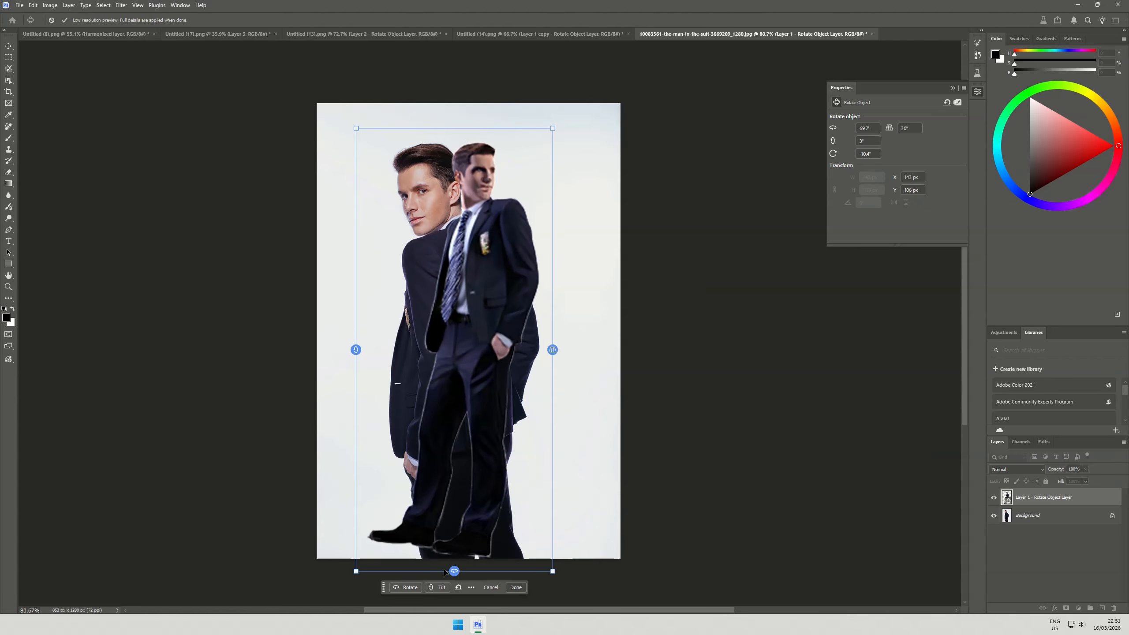
pyautogui.moveTo(455, 570); pyautogui.dragTo(510, 567)
pyautogui.moveTo(354, 348)
pyautogui.mouseDown()
pyautogui.moveTo(373, 353)
pyautogui.moveTo(353, 373)
pyautogui.moveTo(352, 350)
pyautogui.mouseUp()
pyautogui.moveTo(453, 571); pyautogui.dragTo(369, 571)
pyautogui.moveTo(357, 348); pyautogui.dragTo(385, 348)
pyautogui.moveTo(459, 570); pyautogui.dragTo(552, 571)
pyautogui.click(522, 586)
# Move the rotated man to the right of the original figure, to about X 375 px and Y 70 px, and compare the two figures' details
pyautogui.scroll(8, 501, 212)
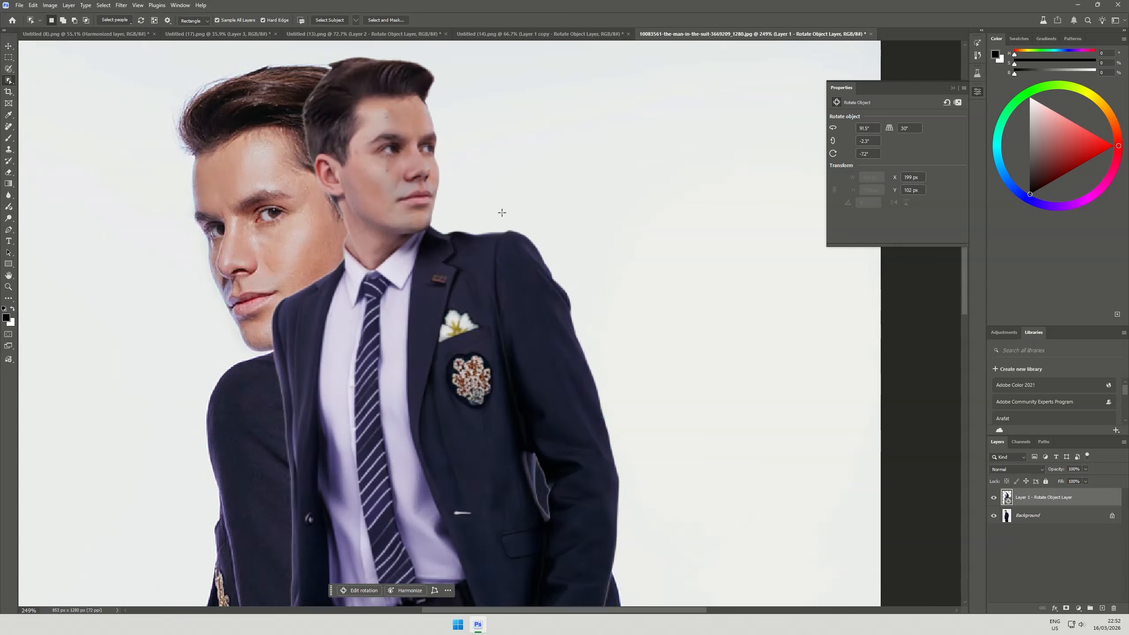
pyautogui.scroll(-4, 501, 212)
pyautogui.press('v')
pyautogui.moveTo(462, 291); pyautogui.dragTo(594, 268)
pyautogui.scroll(-5, 577, 253)
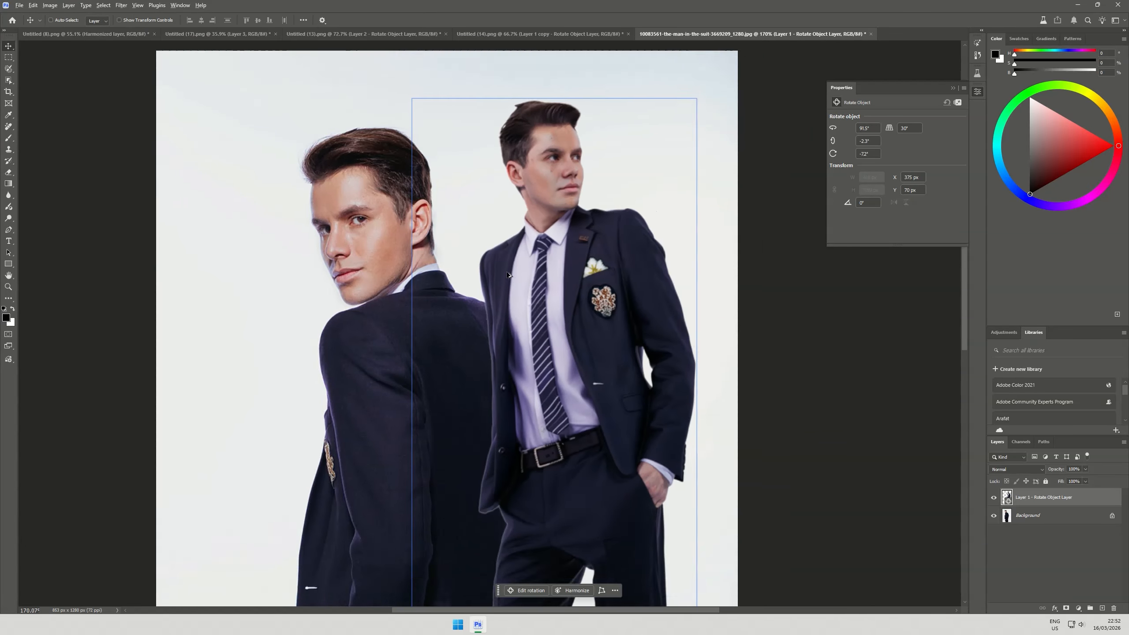
pyautogui.scroll(3, 559, 237)
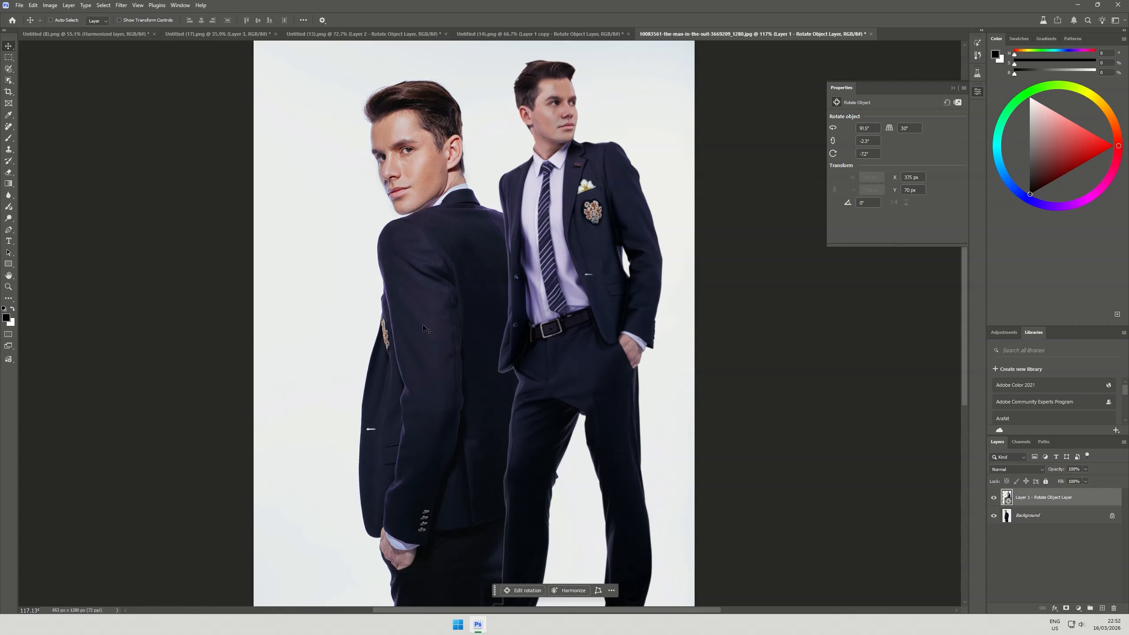
pyautogui.scroll(4, 485, 327)
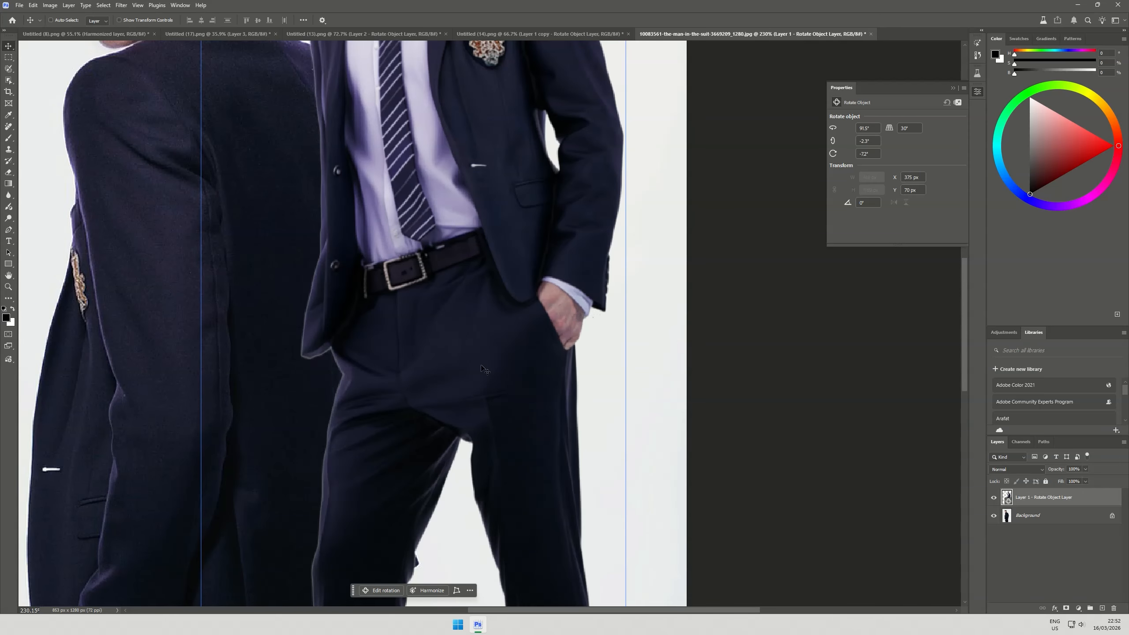
pyautogui.scroll(-2, 562, 283)
pyautogui.scroll(-2, 561, 283)
pyautogui.scroll(-2, 545, 301)
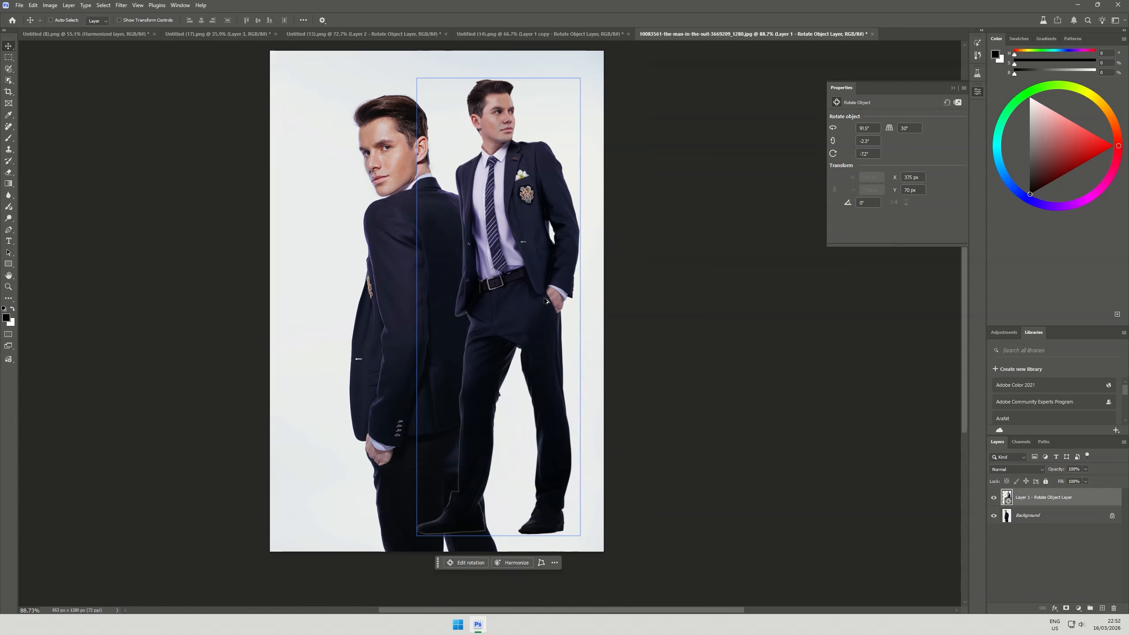